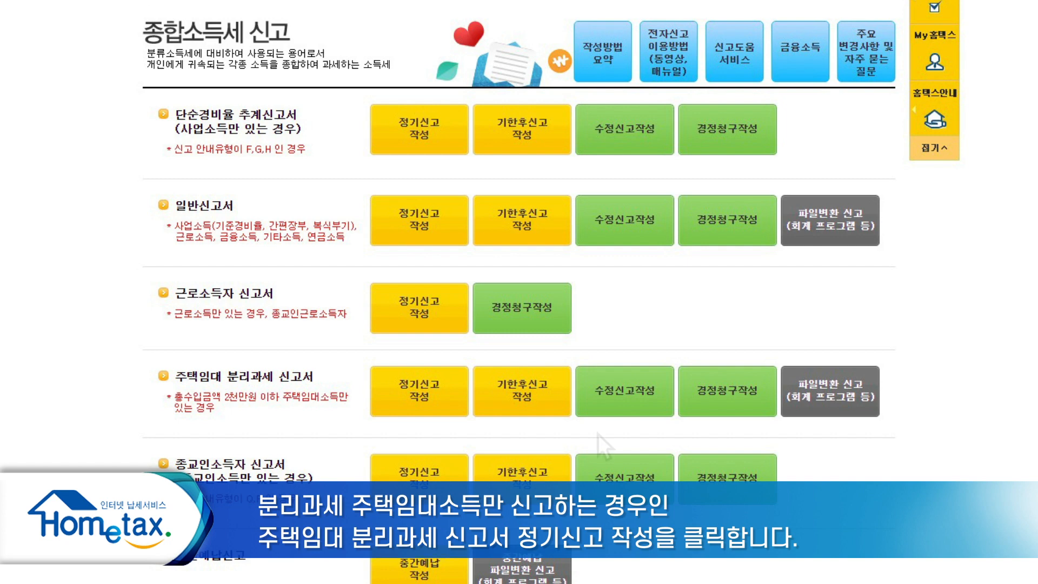
# Start a regular return (정기신고) for housing rental separate taxation and look up the taxpayer as a new entry
pyautogui.click(449, 404)
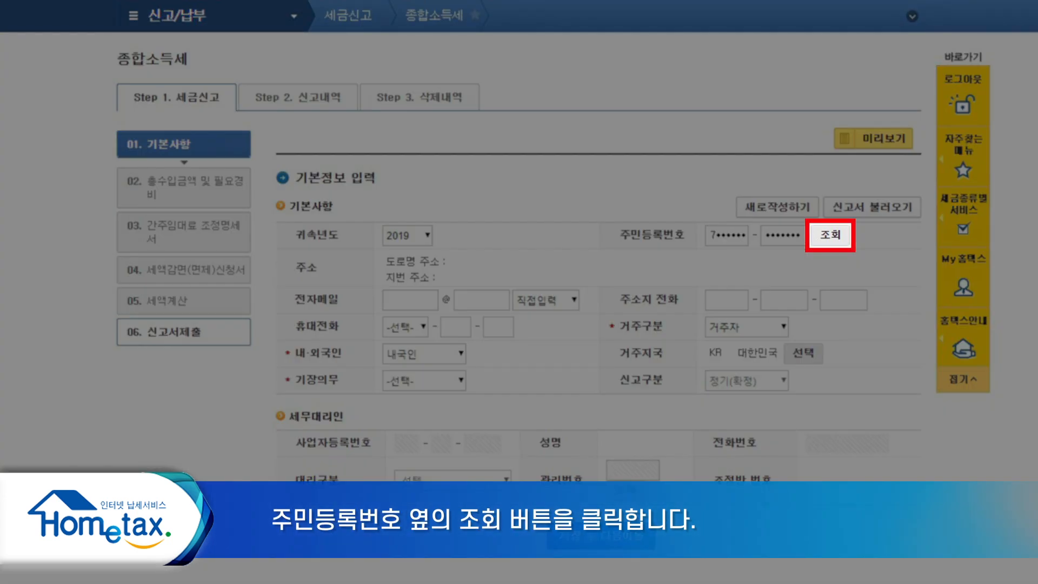
pyautogui.click(844, 240)
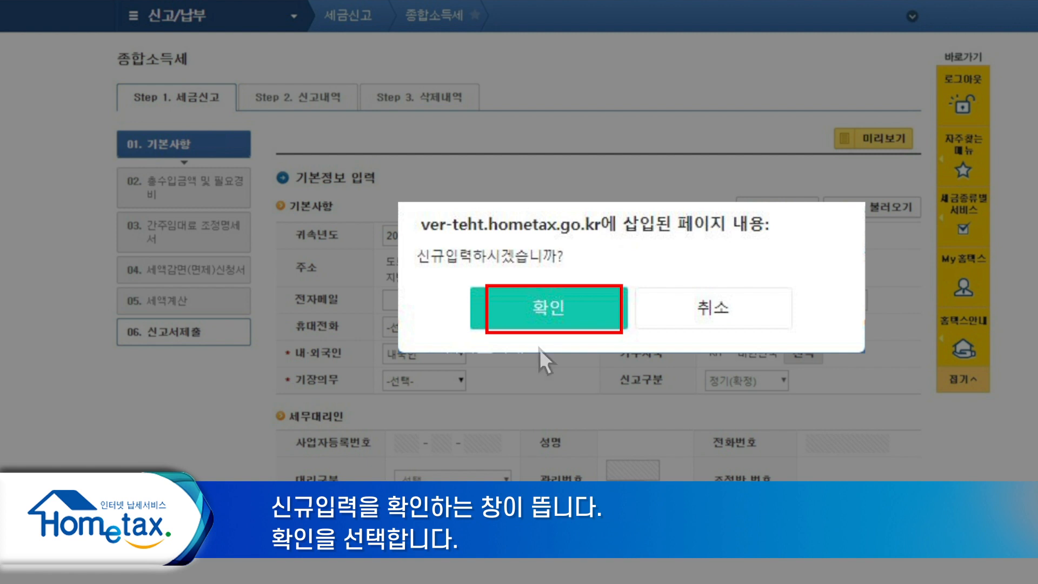
pyautogui.click(557, 301)
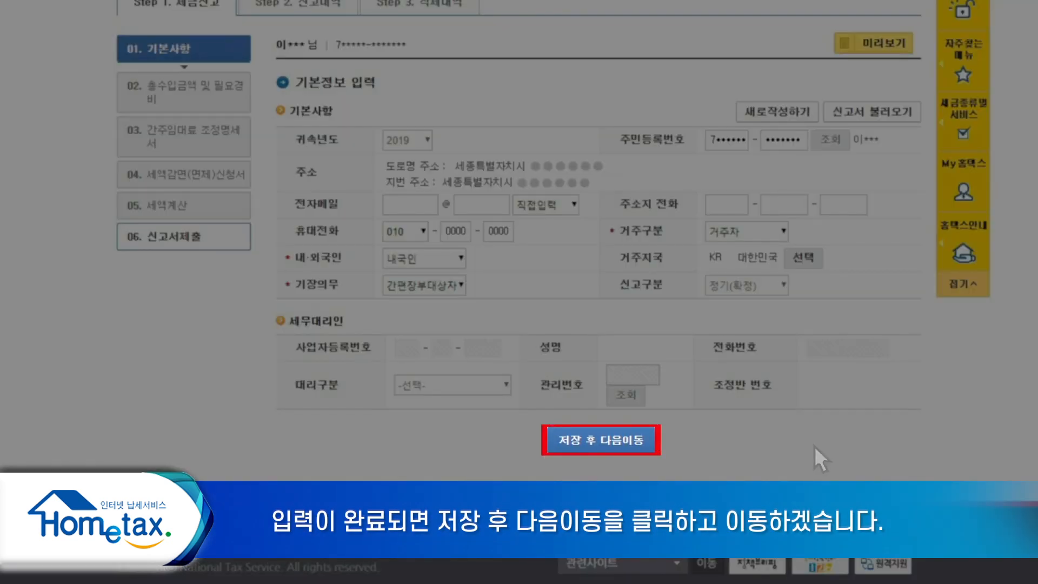
# Complete the basic information with bookkeeping duty 간편장부대상자, save it and continue to the income and expenses section
pyautogui.click(649, 447)
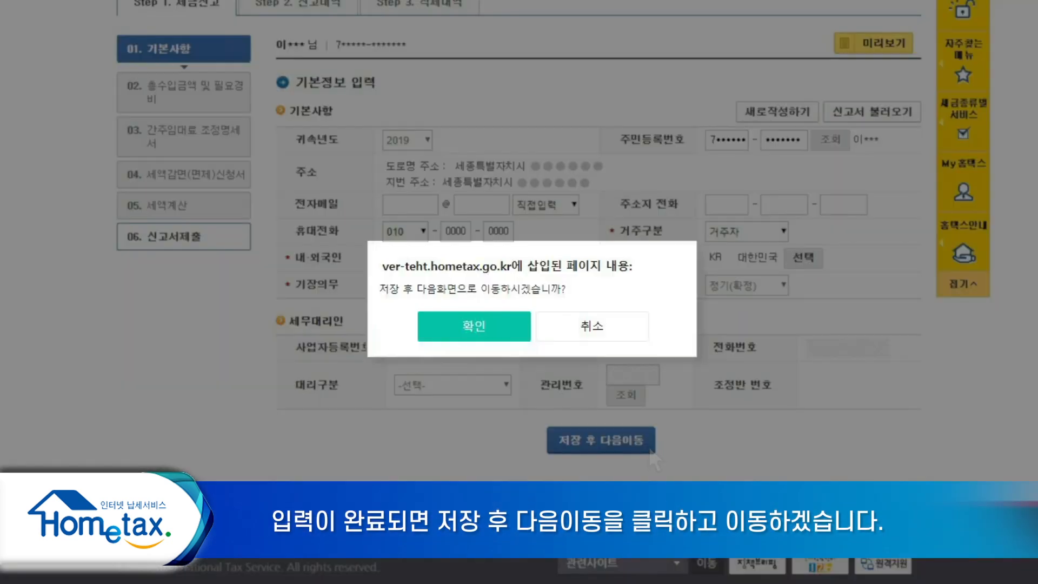
pyautogui.click(500, 335)
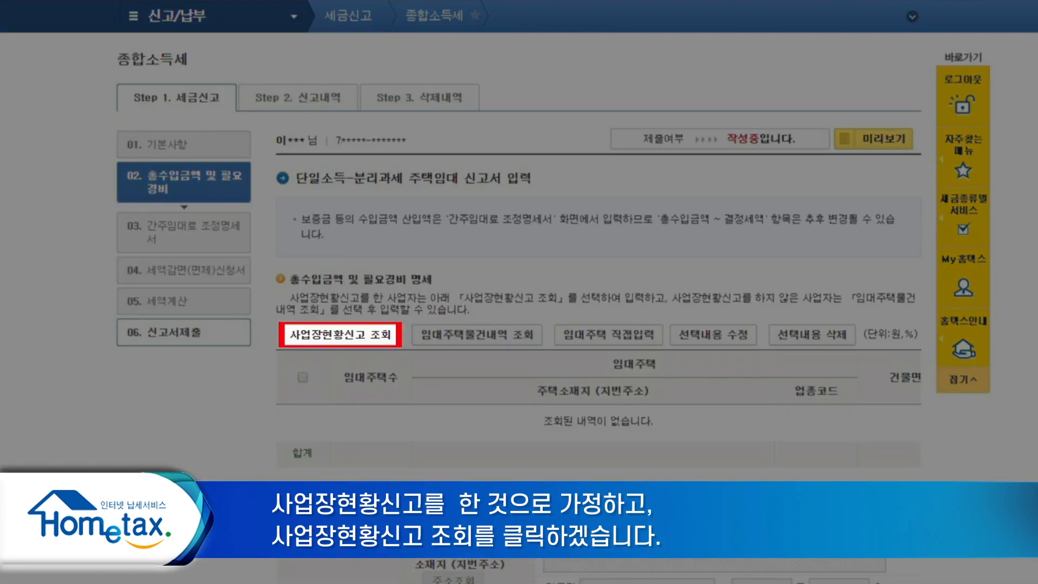
# Look up the business status report (사업장현황신고) and apply rental property number 3 to the income statement
pyautogui.click(392, 344)
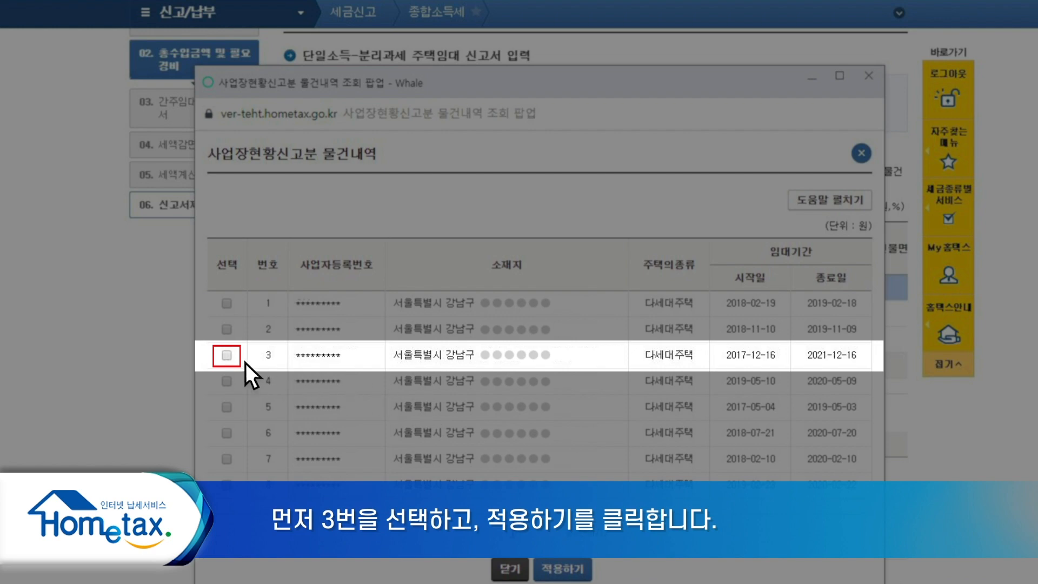
pyautogui.click(229, 358)
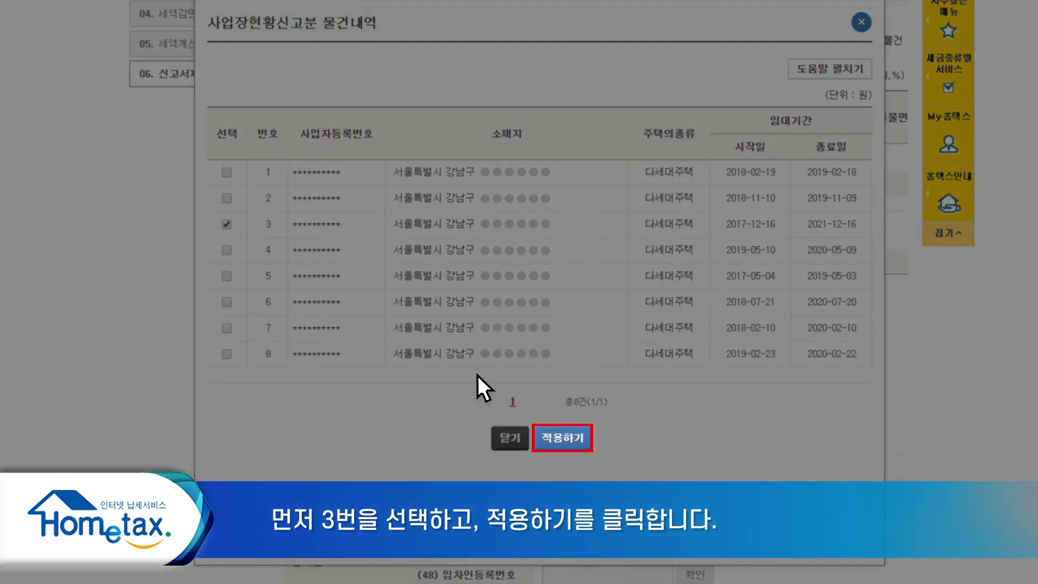
pyautogui.click(581, 494)
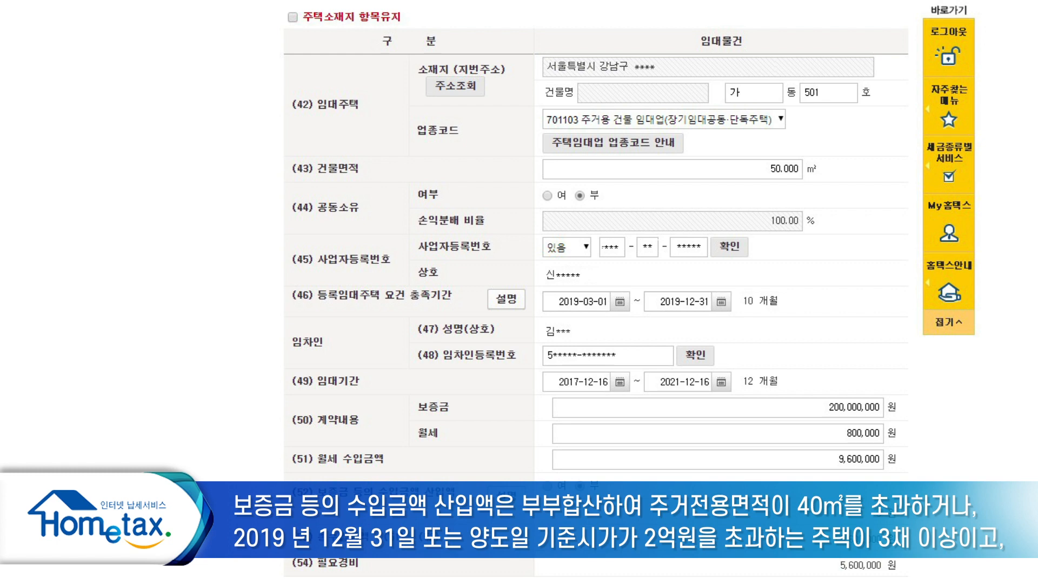
# Set item (52), inclusion of deposit income, to 여 for the applied property and register it
pyautogui.scroll(-3, 596, 292)
pyautogui.click(547, 318)
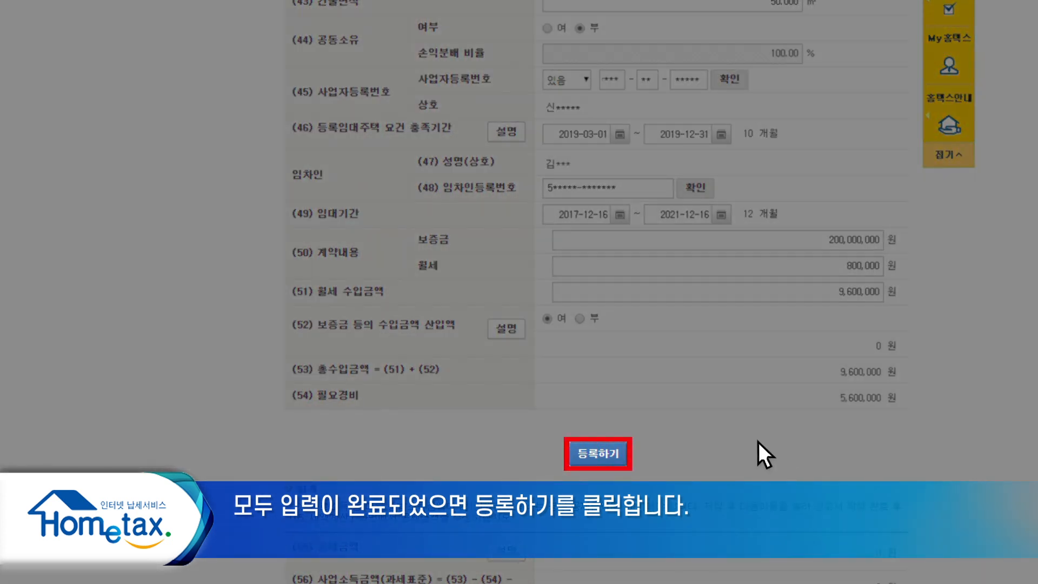
pyautogui.click(621, 455)
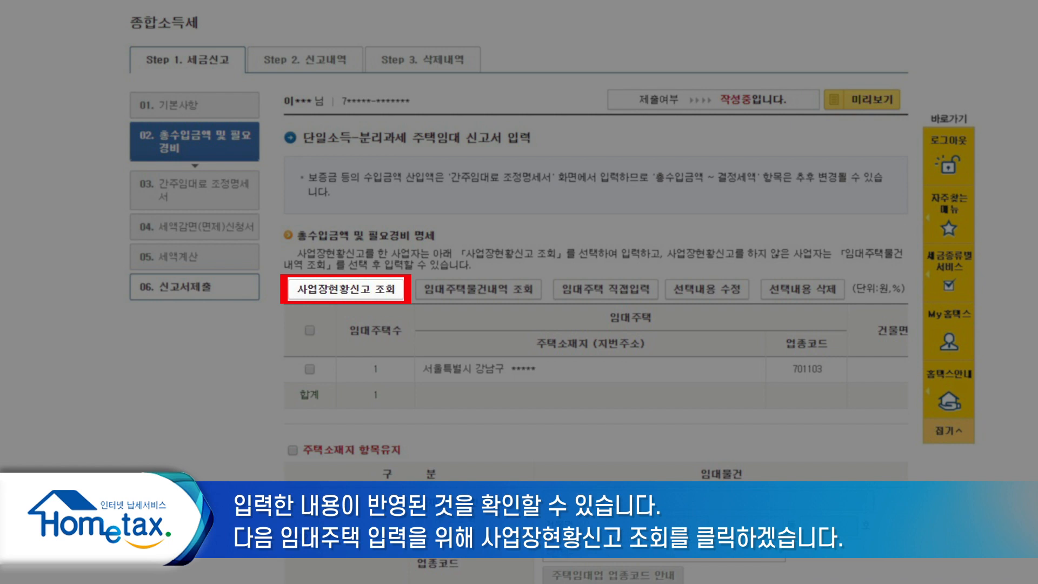
# Register property number 6 from the business status report, with requirement period 2019-03-01 to 2019-12-31 and deposit income inclusion (52) set to 여
pyautogui.click(399, 297)
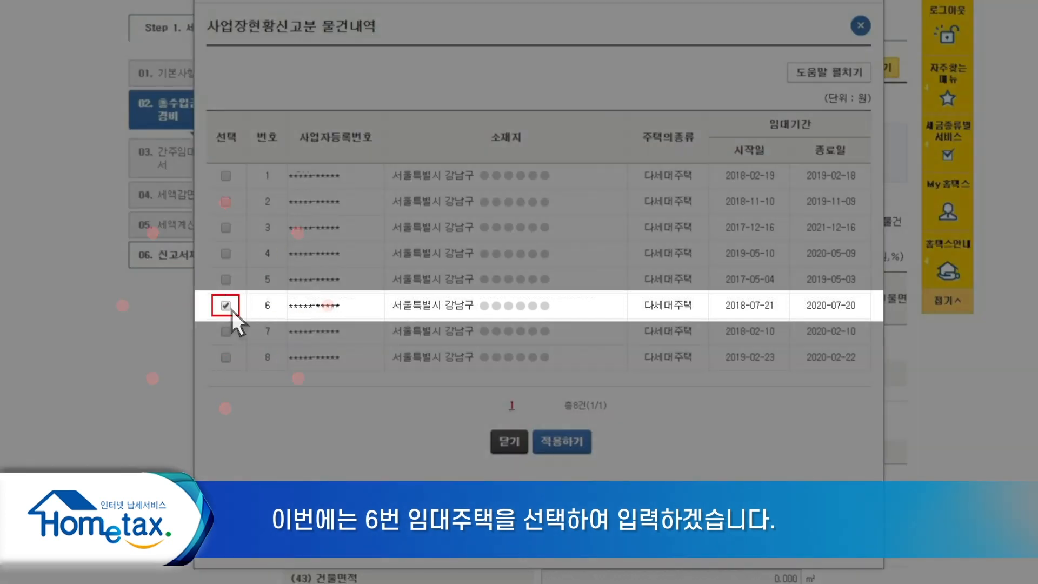
pyautogui.click(231, 310)
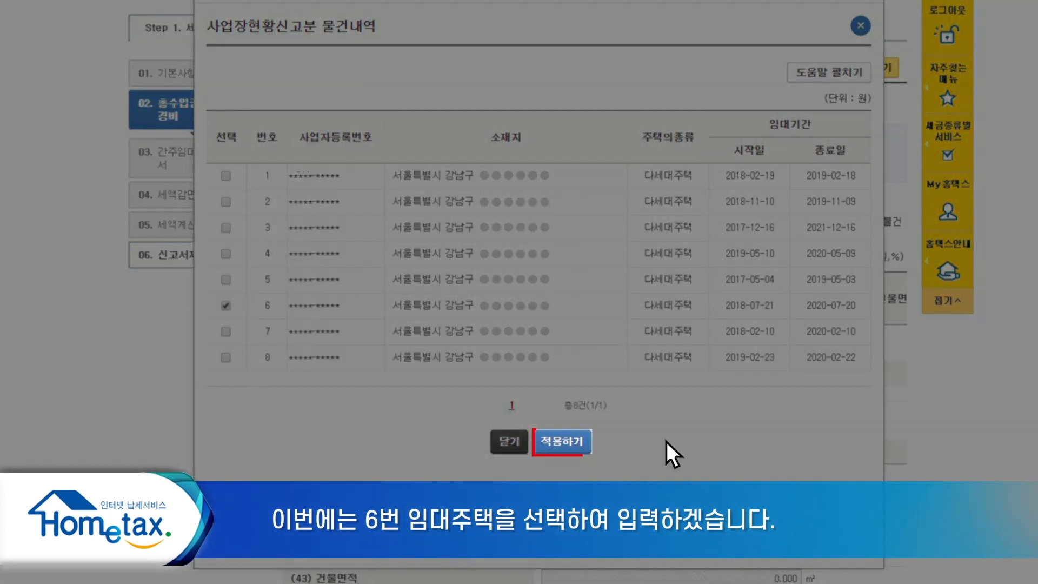
pyautogui.click(562, 441)
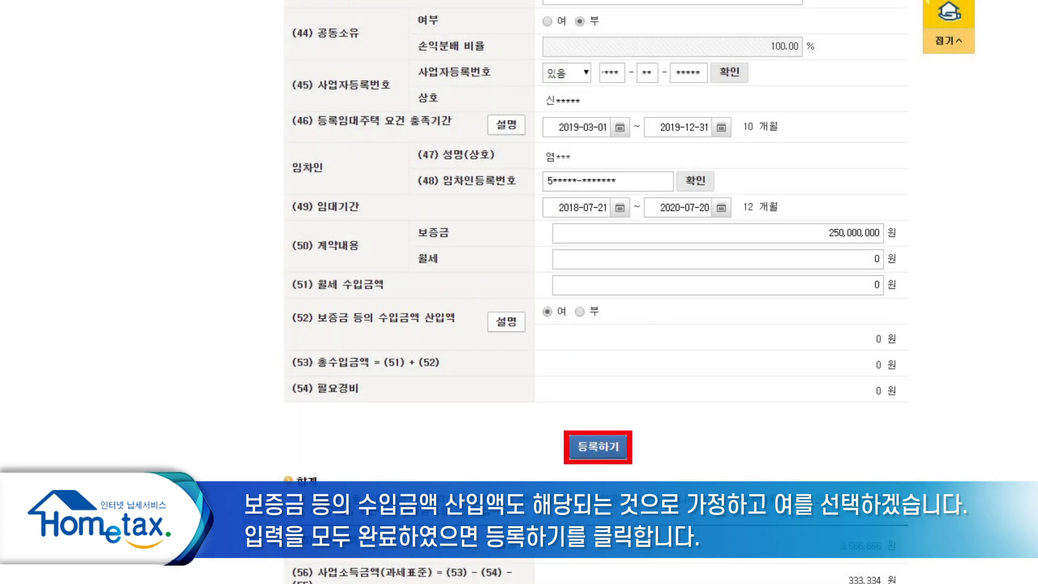
pyautogui.click(628, 452)
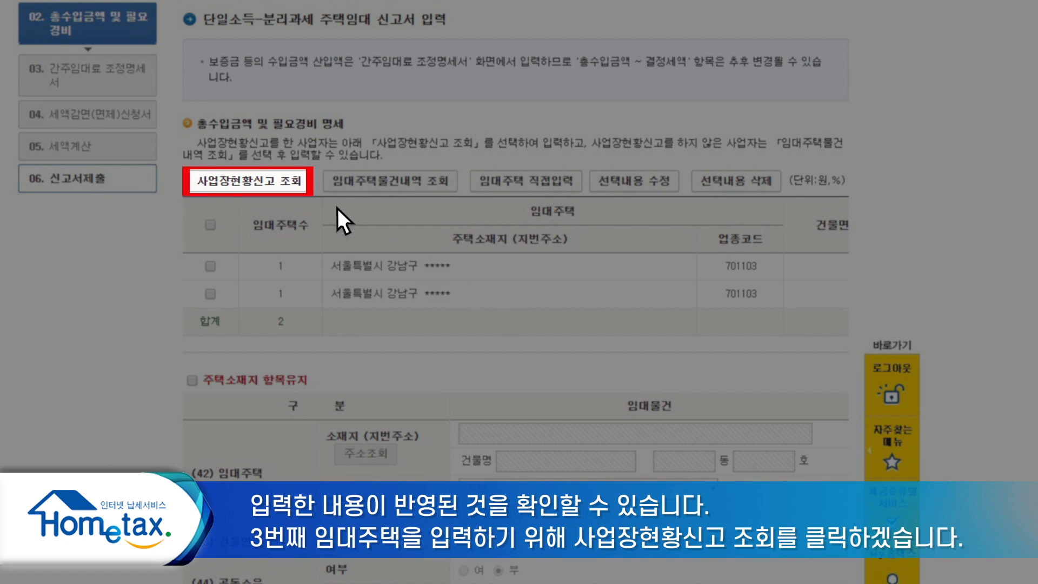
# Register property number 7 from the business status report with deposit income inclusion (52) set to 여, then save the section and continue
pyautogui.click(303, 188)
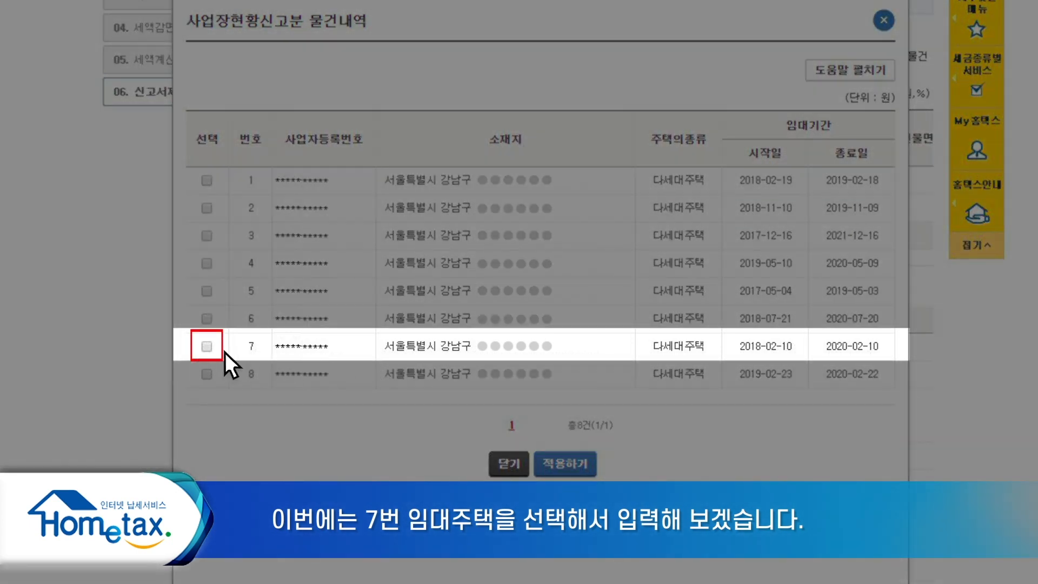
pyautogui.click(207, 348)
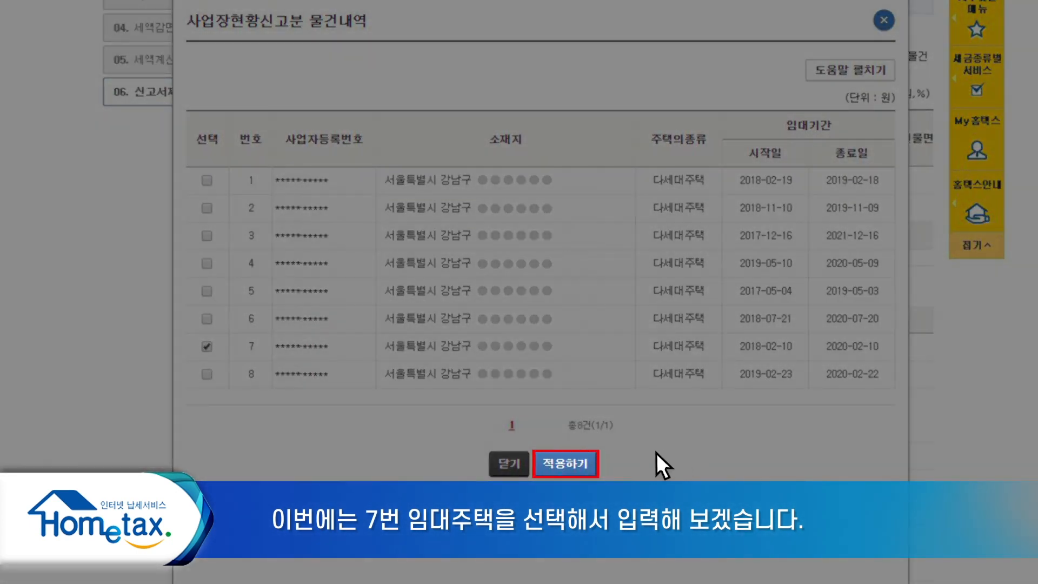
pyautogui.click(593, 465)
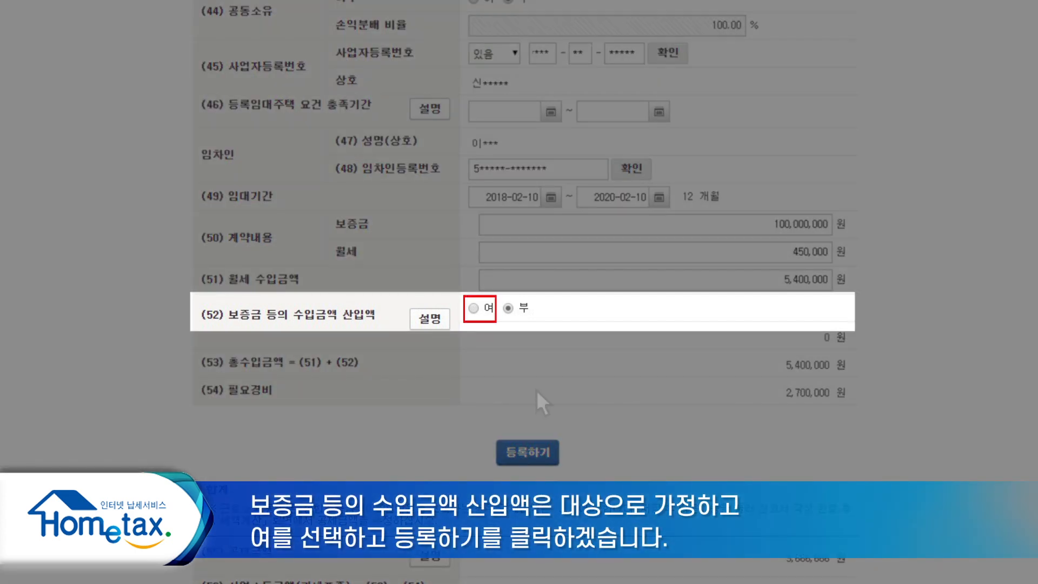
pyautogui.click(475, 308)
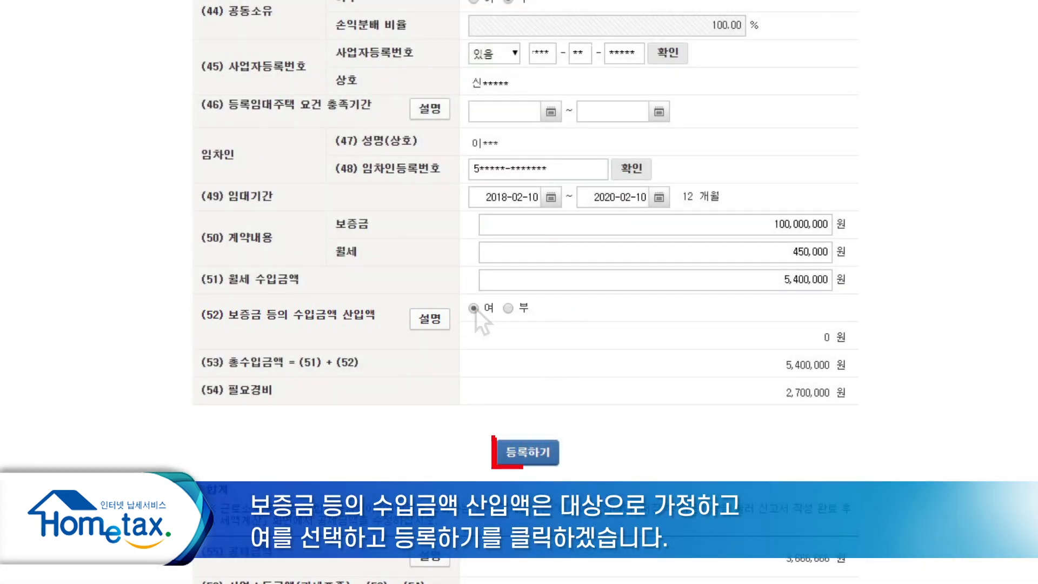
pyautogui.click(549, 456)
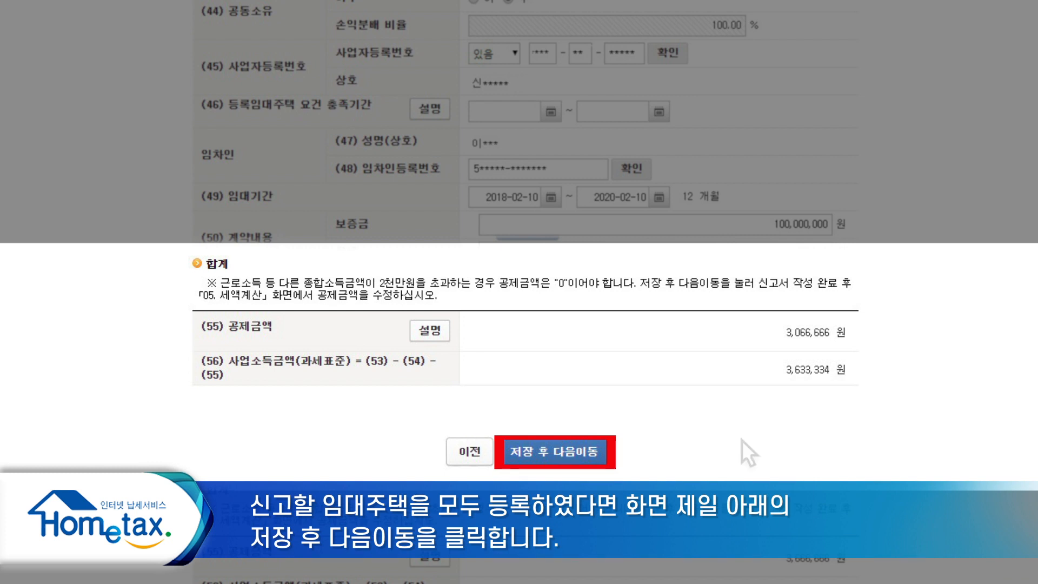
pyautogui.click(601, 450)
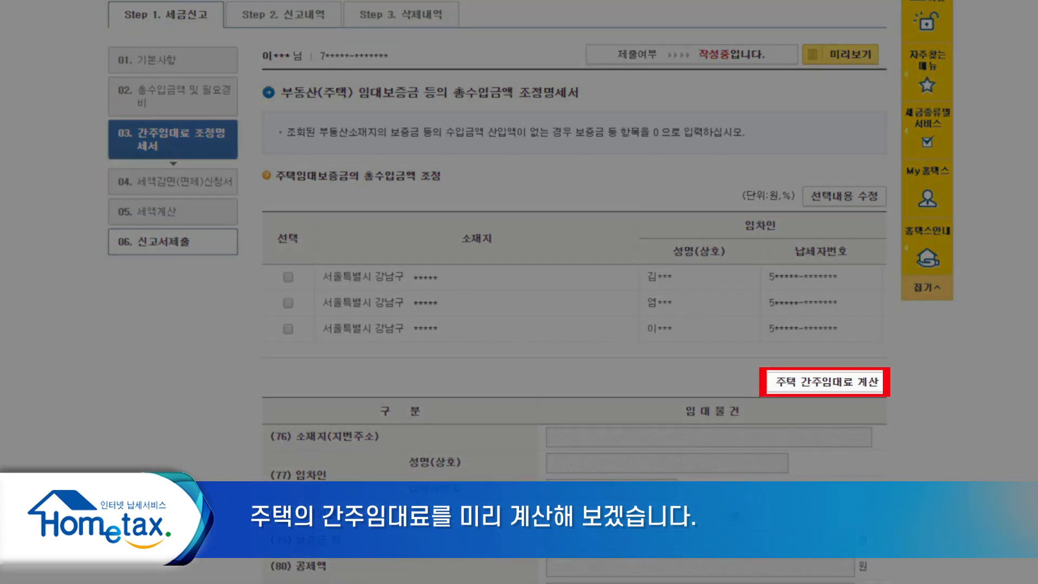
# In the deemed rent calculator, add the first house with deposit 200,000,000 won, area 50 m² and standard price 300,000,000 won
pyautogui.click(851, 388)
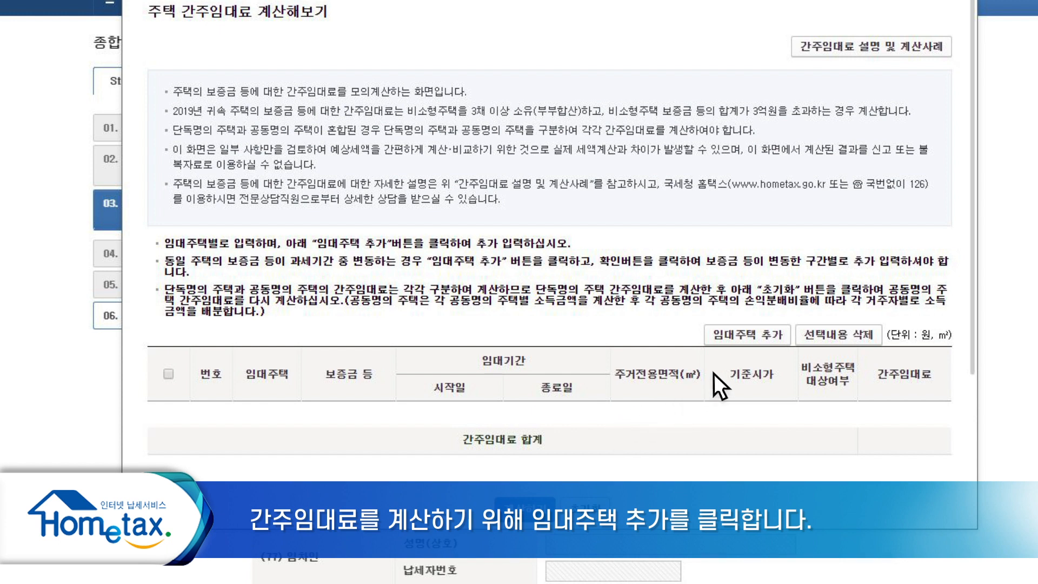
pyautogui.click(777, 339)
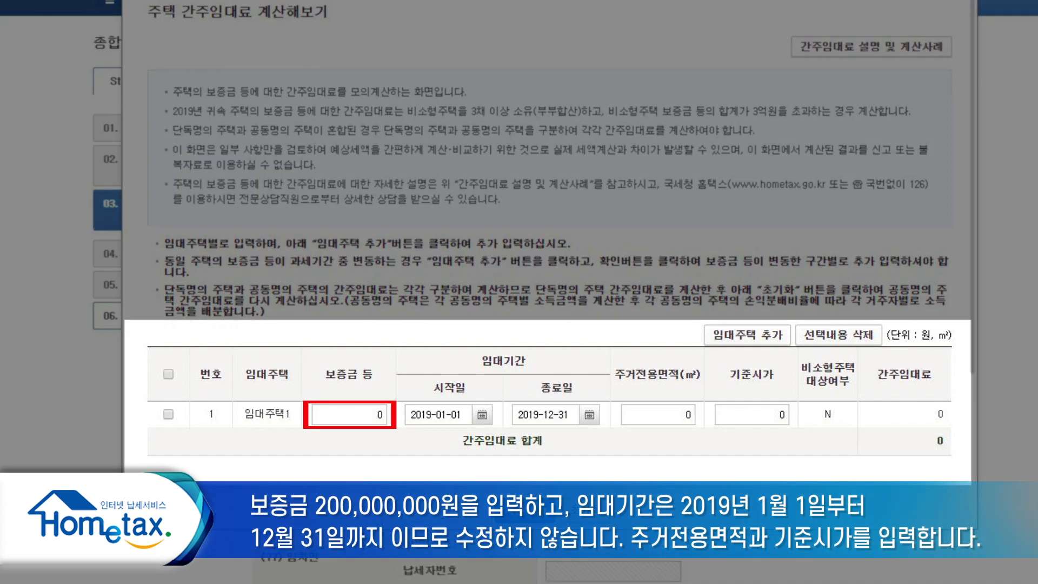
pyautogui.write('200000000')
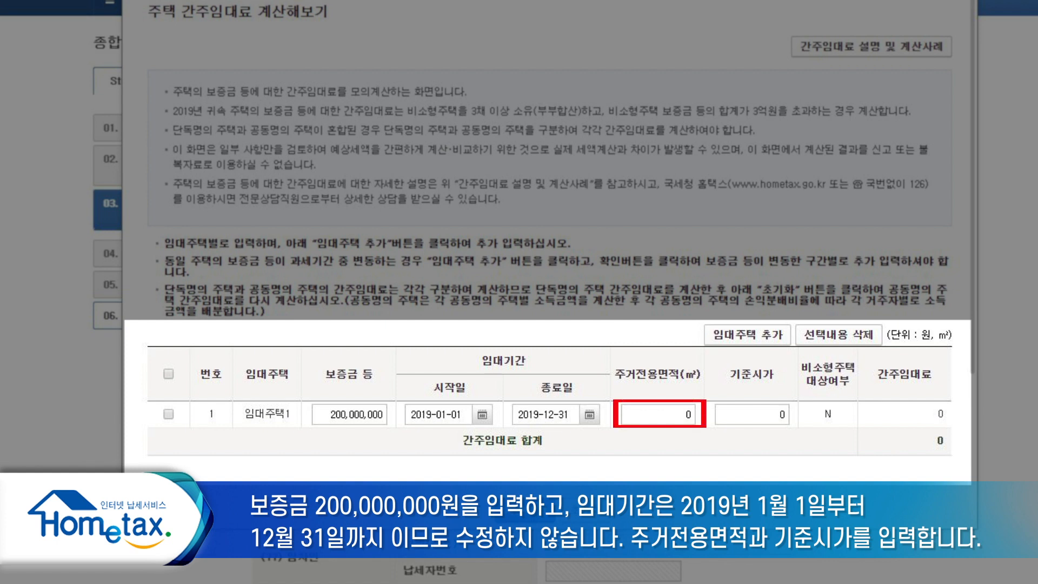
pyautogui.write('50')
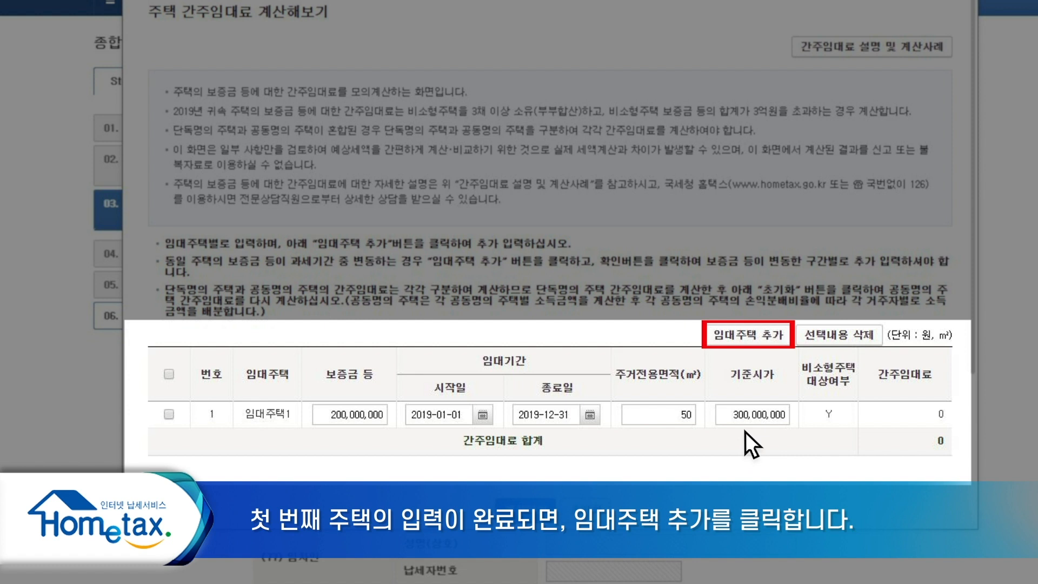
# Add house 2 (deposit 250,000,000, area 60, standard price 350,000,000) and house 3 (100,000,000, 50, 200,000,000), and calculate the total deemed rent
pyautogui.click(778, 339)
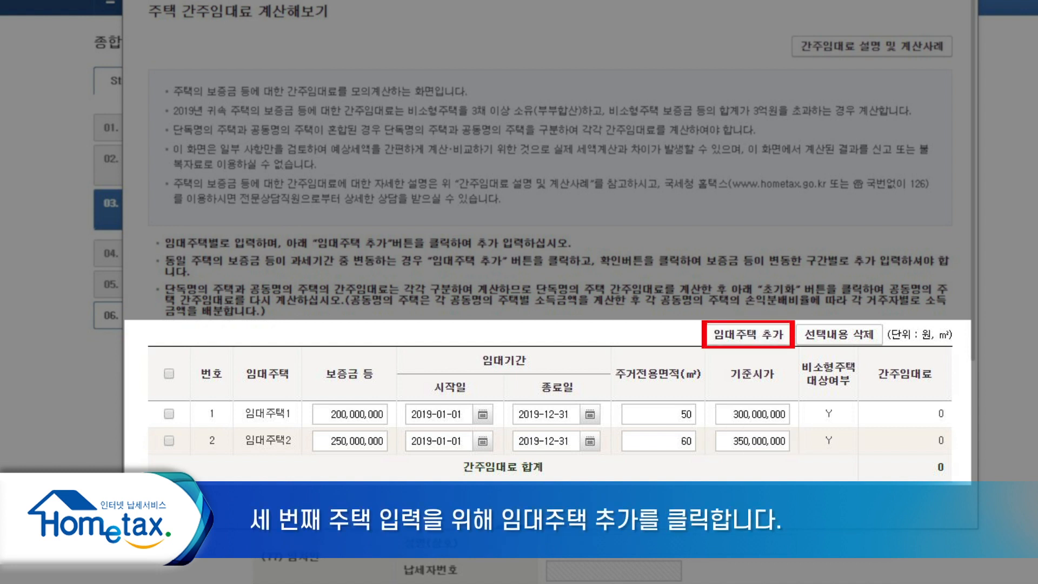
pyautogui.click(780, 344)
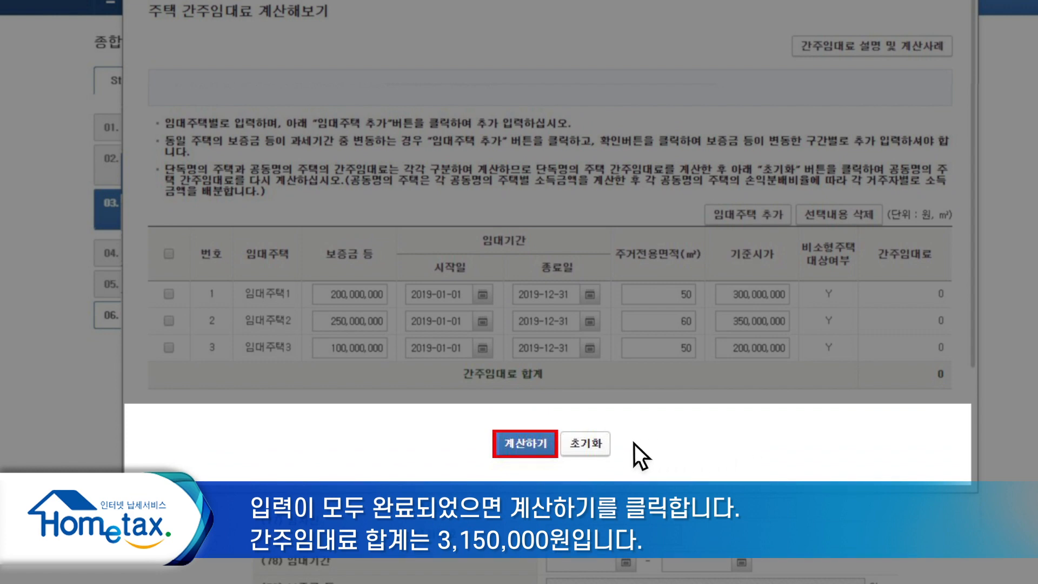
pyautogui.click(549, 446)
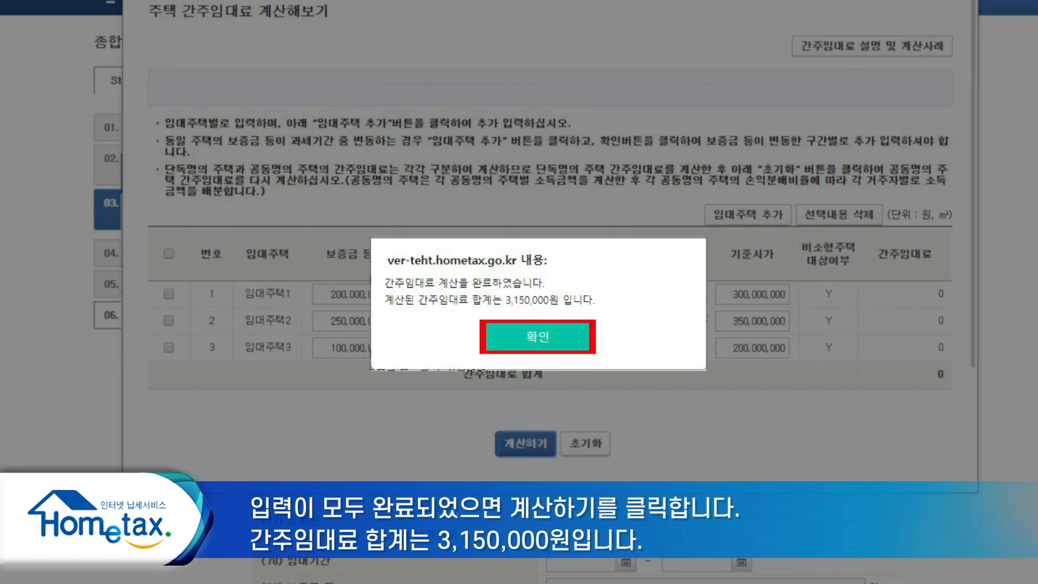
pyautogui.click(575, 339)
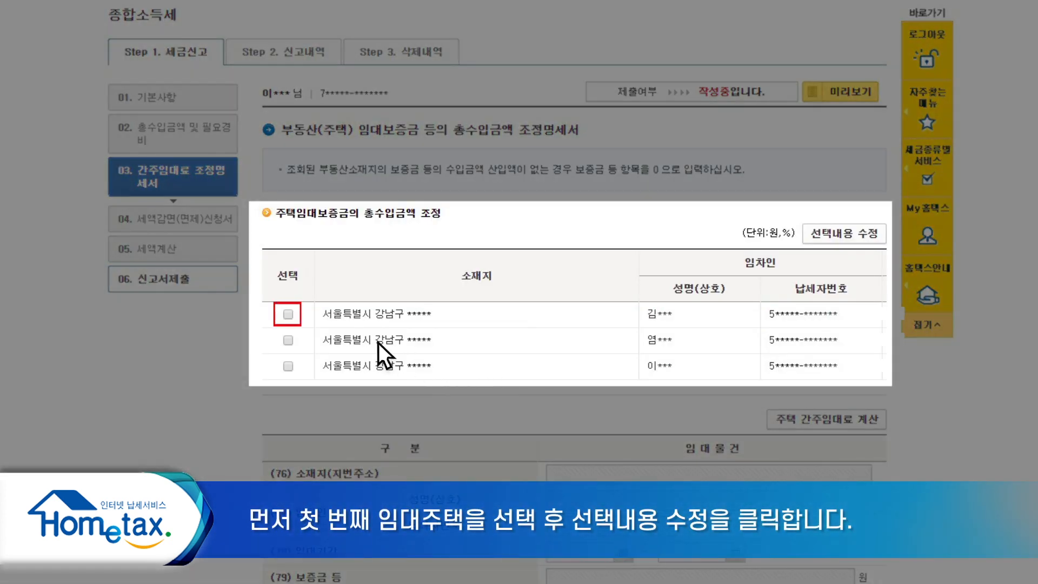
# Edit the first rental house's deposit adjustment with a deduction (80) of 50,000,000 won and calculate it
pyautogui.click(288, 314)
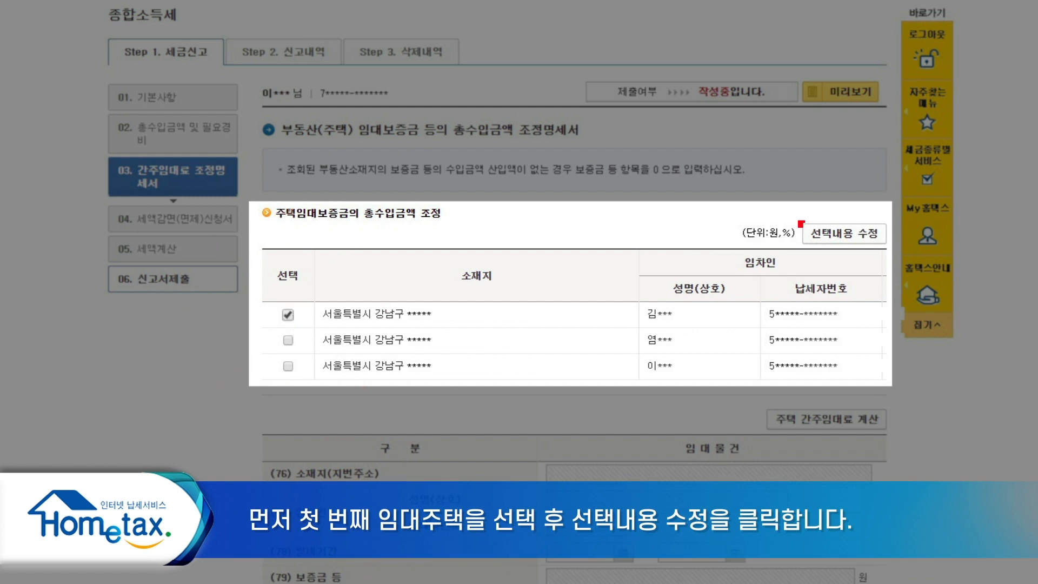
pyautogui.click(855, 239)
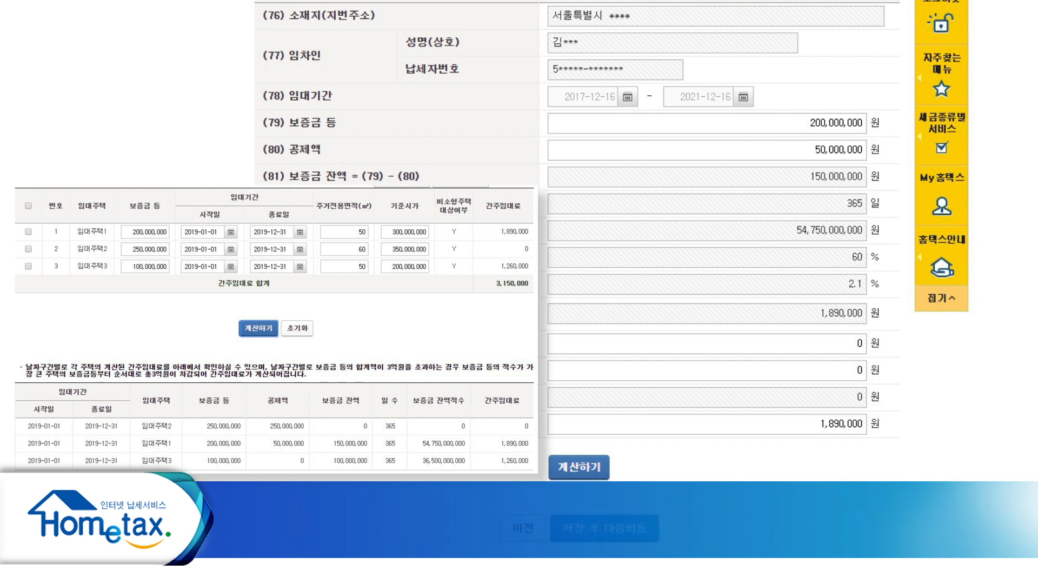
pyautogui.click(601, 468)
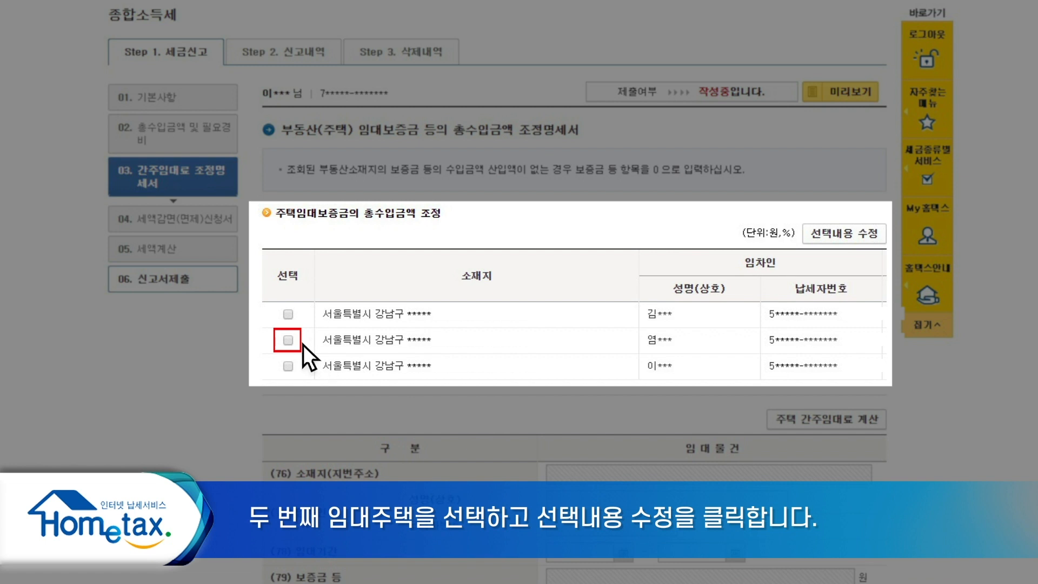
# Edit the second rental house's deposit adjustment with an income inclusion amount (88) of 0 won and calculate it
pyautogui.click(288, 340)
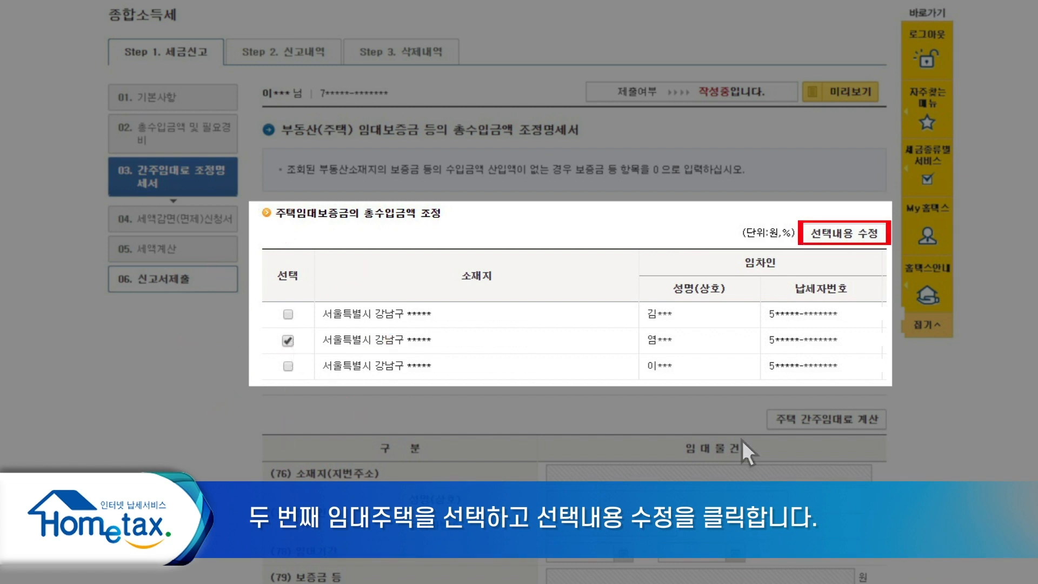
pyautogui.click(855, 240)
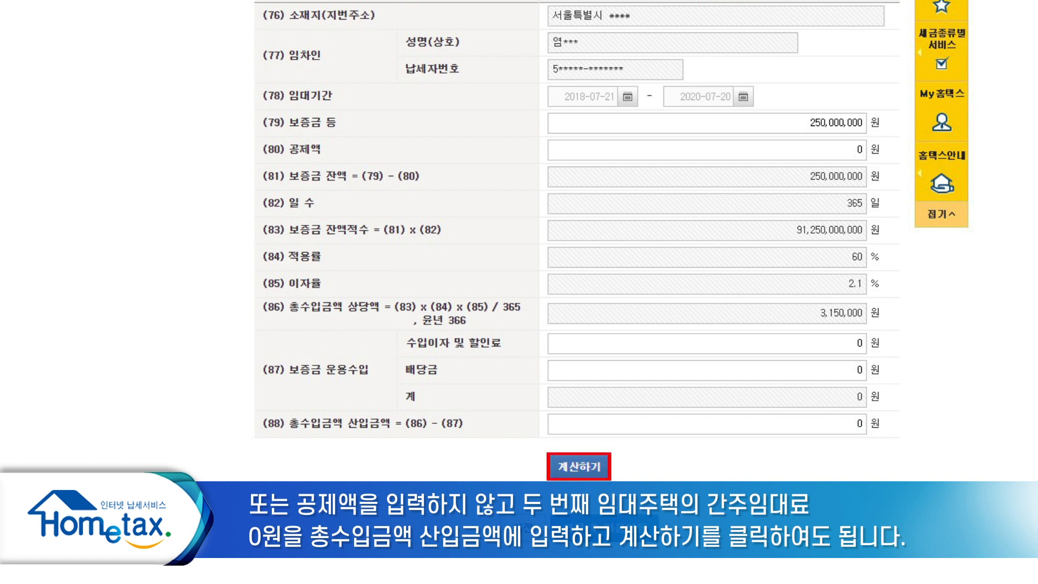
pyautogui.click(601, 469)
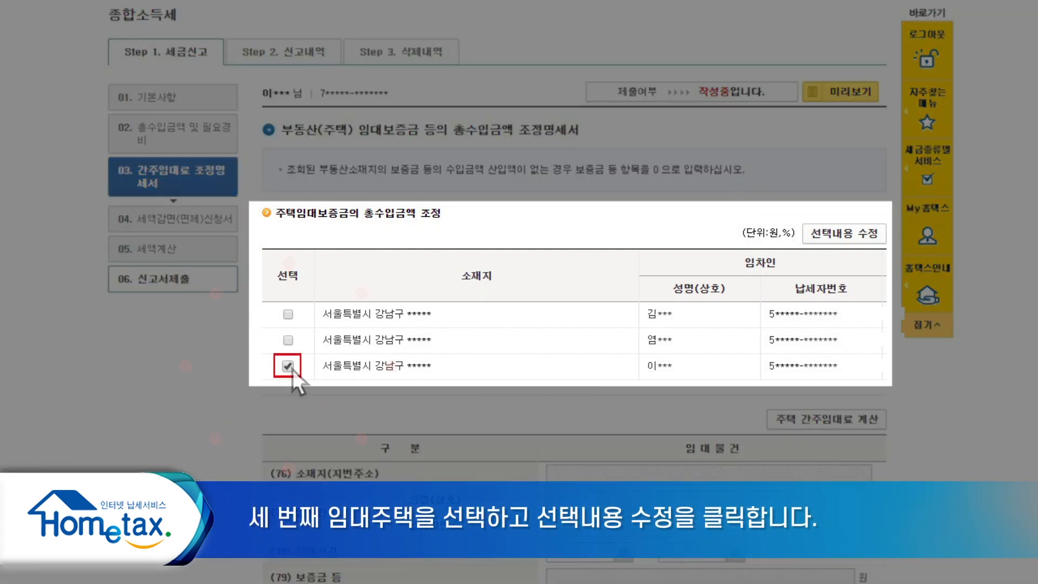
# Edit the third rental house's deposit adjustment with a deduction (80) of 0 won, calculate it, and save the statement to continue
pyautogui.click(855, 239)
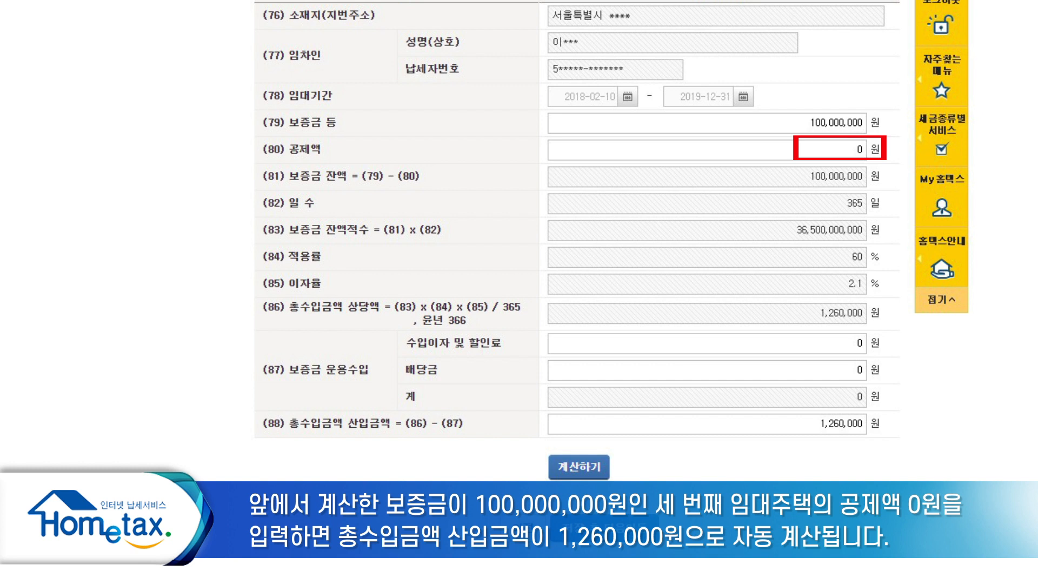
pyautogui.click(601, 469)
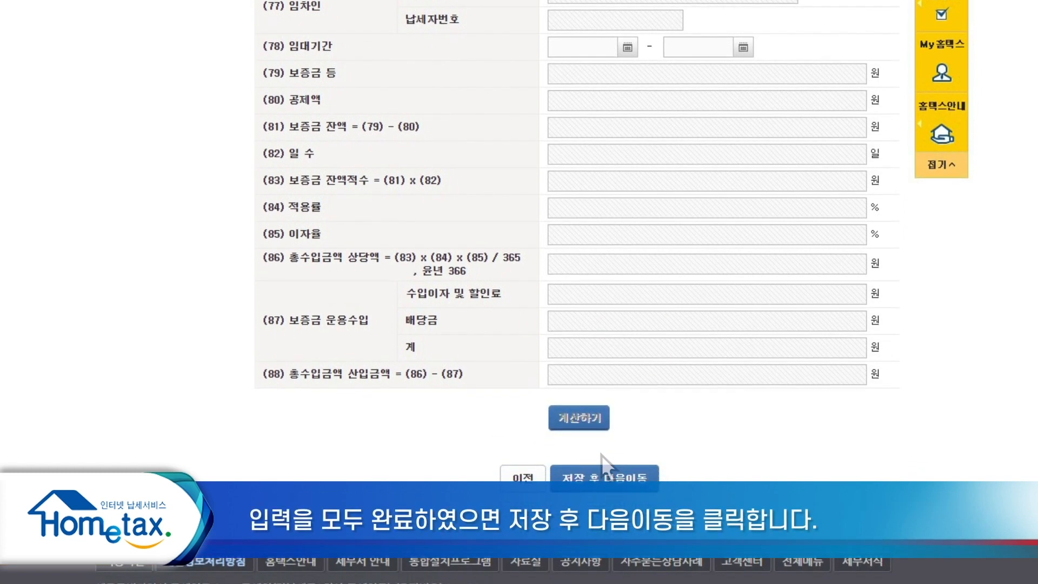
pyautogui.scroll(-1, 601, 455)
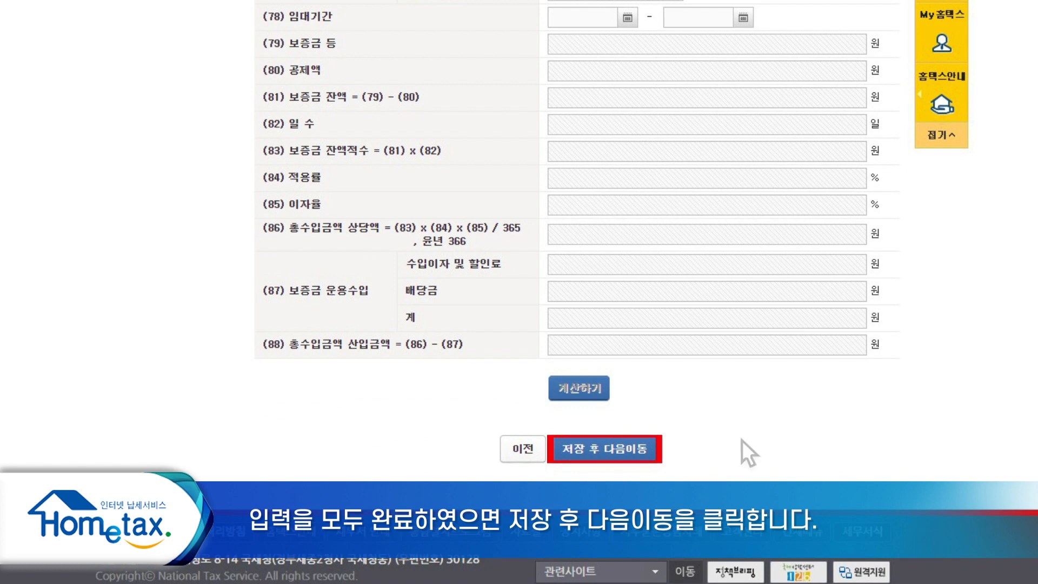
pyautogui.click(602, 455)
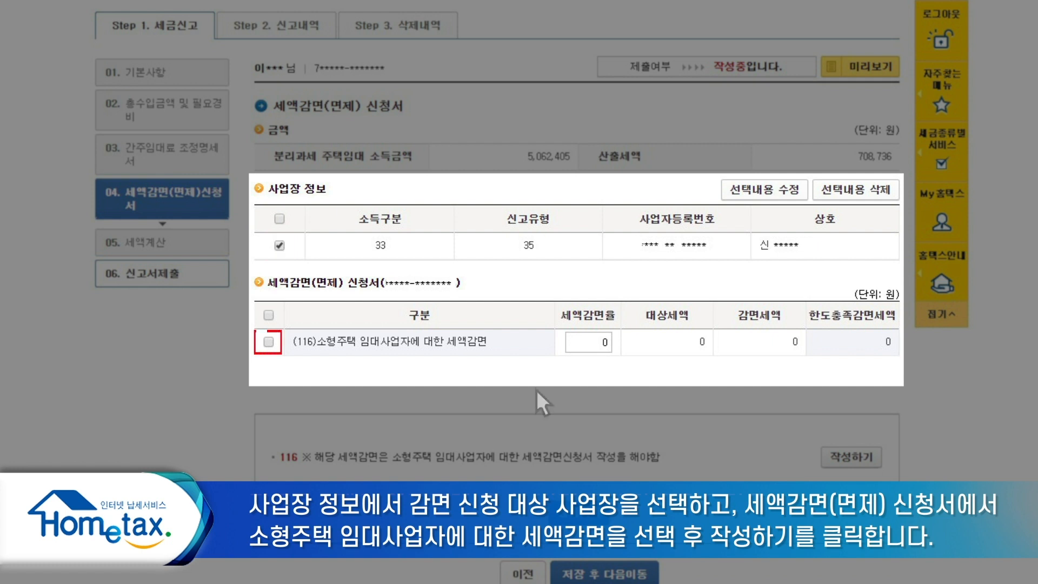
# In the small-housing tax reduction (116) form, register the first house with standard price 200,000,000, registration date 2019-03-01, requirement 여, and total rental period 2019-03-01 to 2019-12-31
pyautogui.click(268, 342)
pyautogui.click(876, 457)
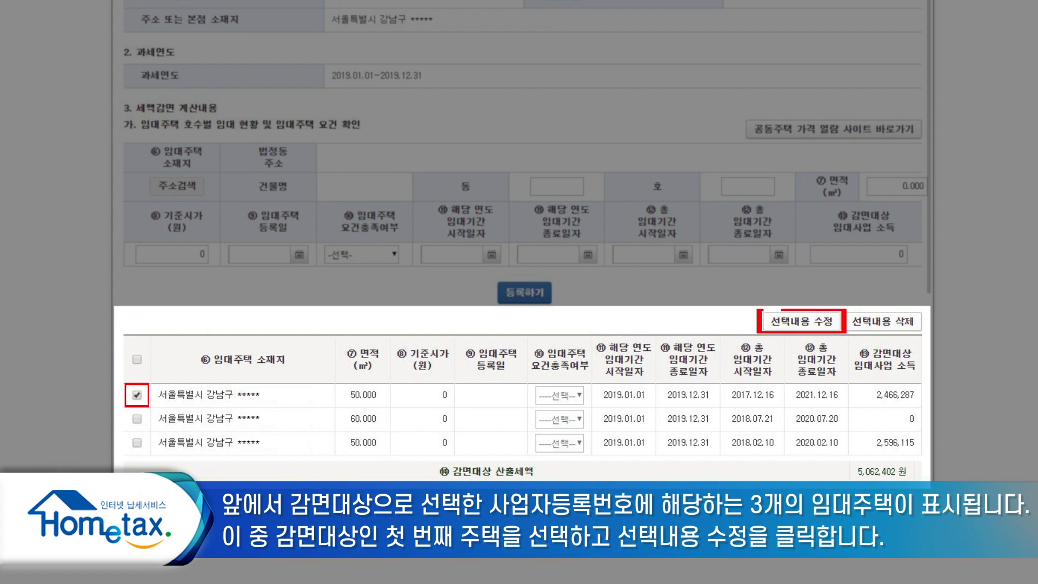
pyautogui.click(836, 325)
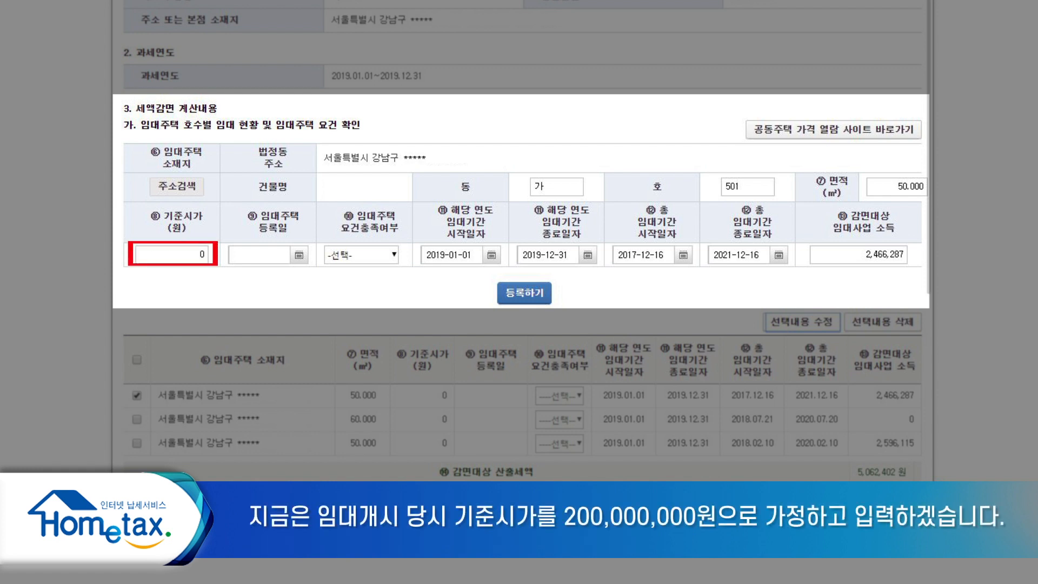
pyautogui.write('200000000')
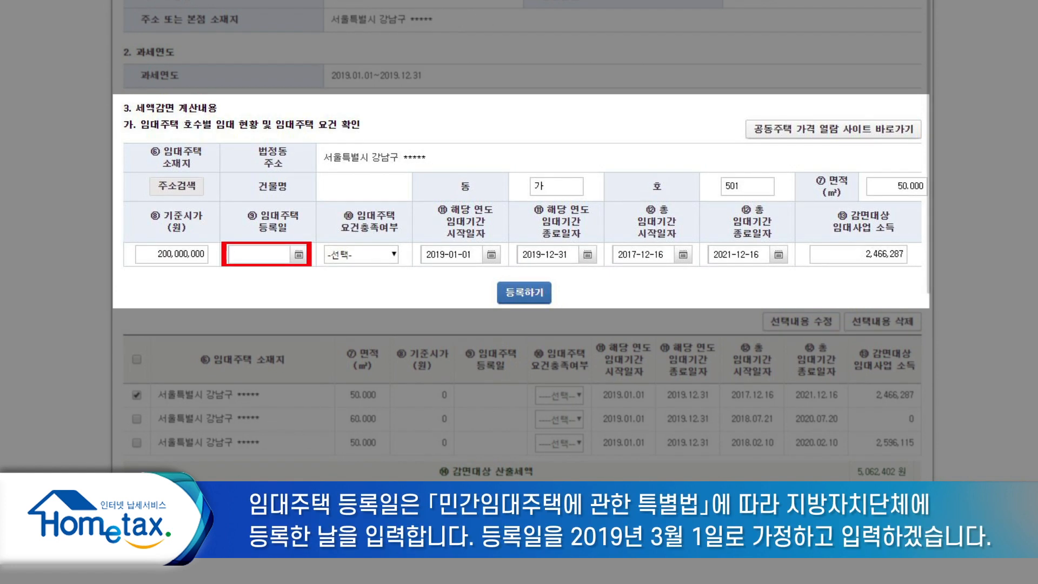
pyautogui.write('20190301')
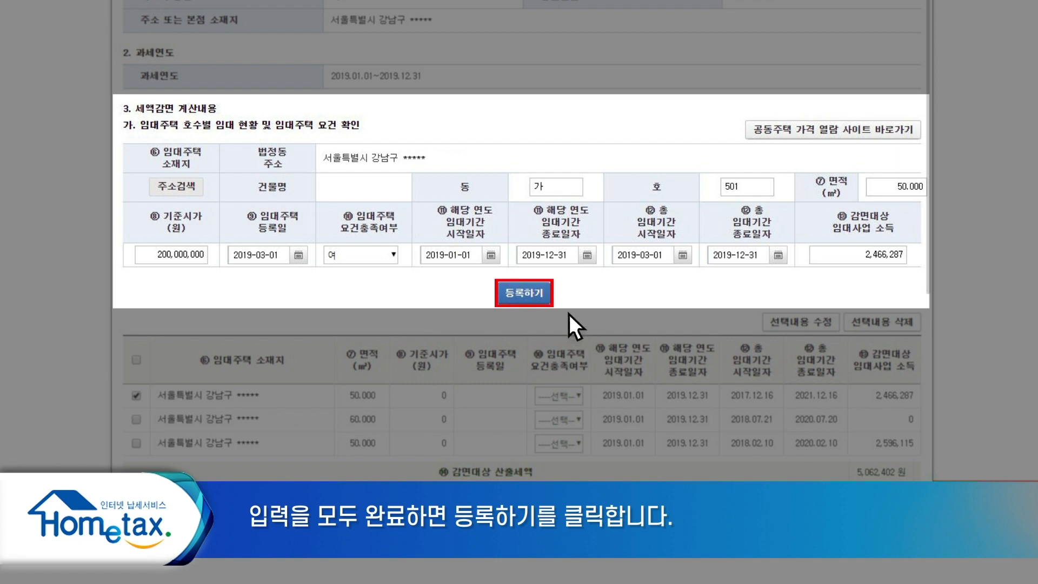
pyautogui.click(543, 293)
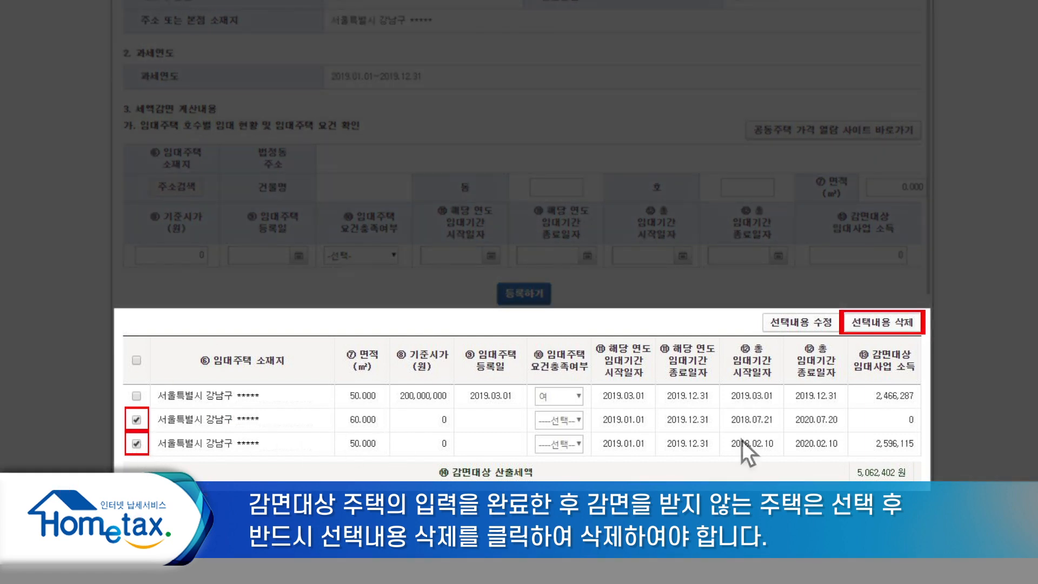
# Delete the second and third houses from the reduction list and complete the calculation with 10 rental months, yearly requirement 여, general 4년 미도래, and 30% rate
pyautogui.click(918, 331)
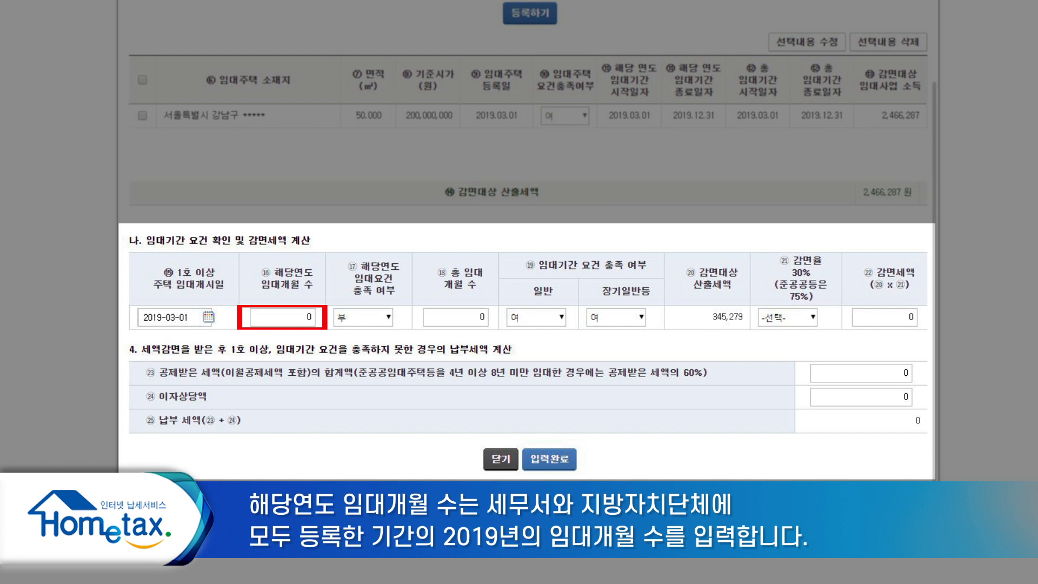
pyautogui.write('10')
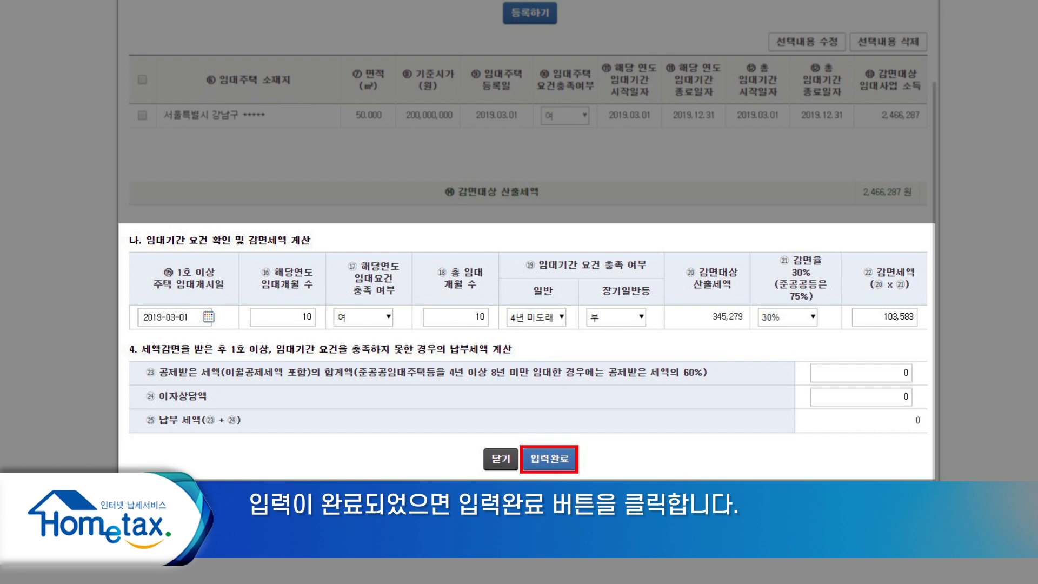
pyautogui.click(572, 458)
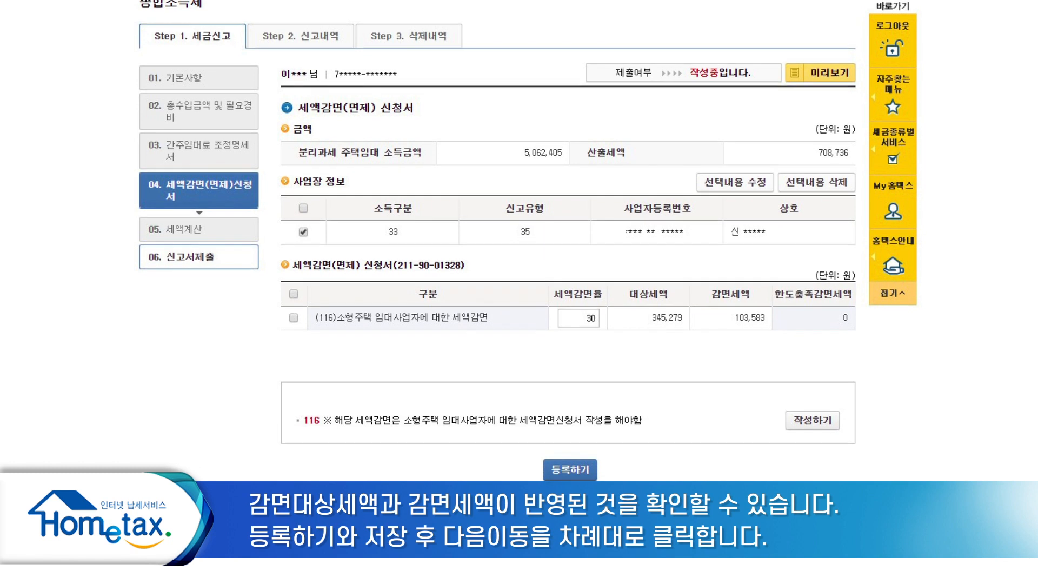
# Register and save the tax reduction application, and submit the return with agreement to the declaration under the tax calculation
pyautogui.scroll(-2, 527, 241)
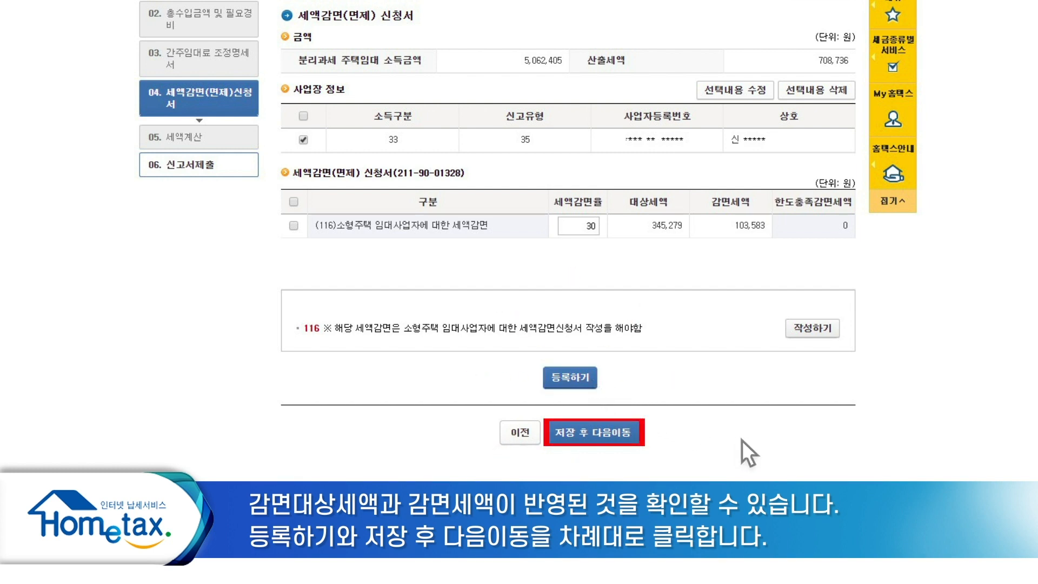
pyautogui.click(634, 436)
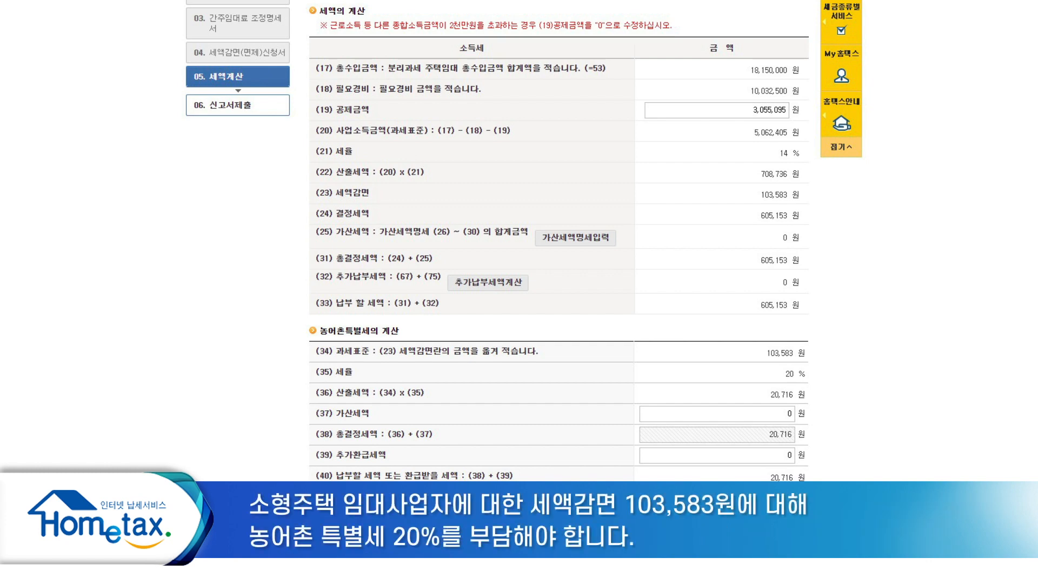
pyautogui.scroll(-3, 558, 241)
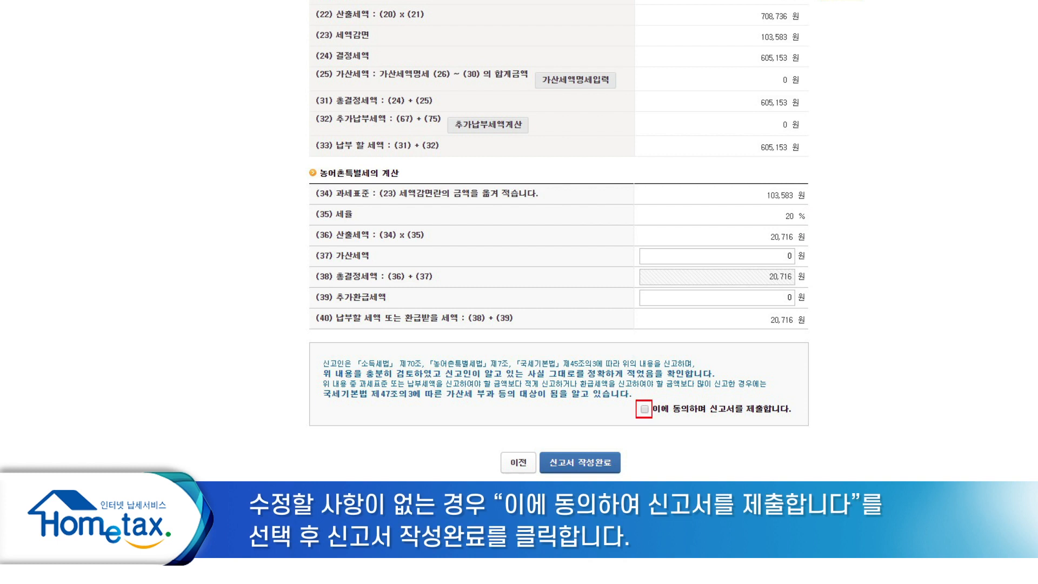
pyautogui.click(646, 410)
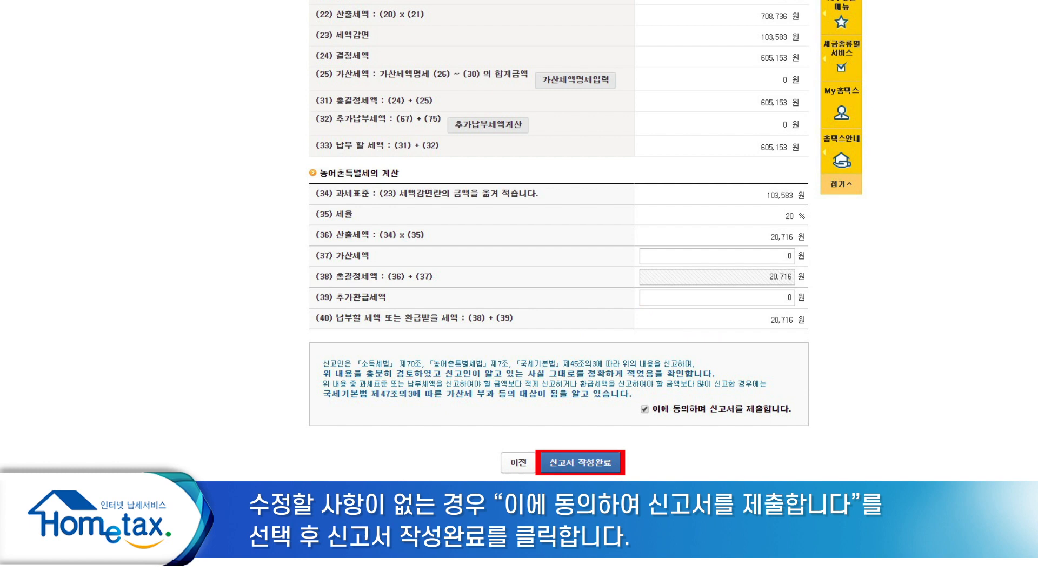
pyautogui.click(616, 461)
# Print the income tax filing receipt, mark it as confirmed, and go to the Step 2 filing history
pyautogui.scroll(-2, 568, 270)
pyautogui.scroll(-1, 567, 270)
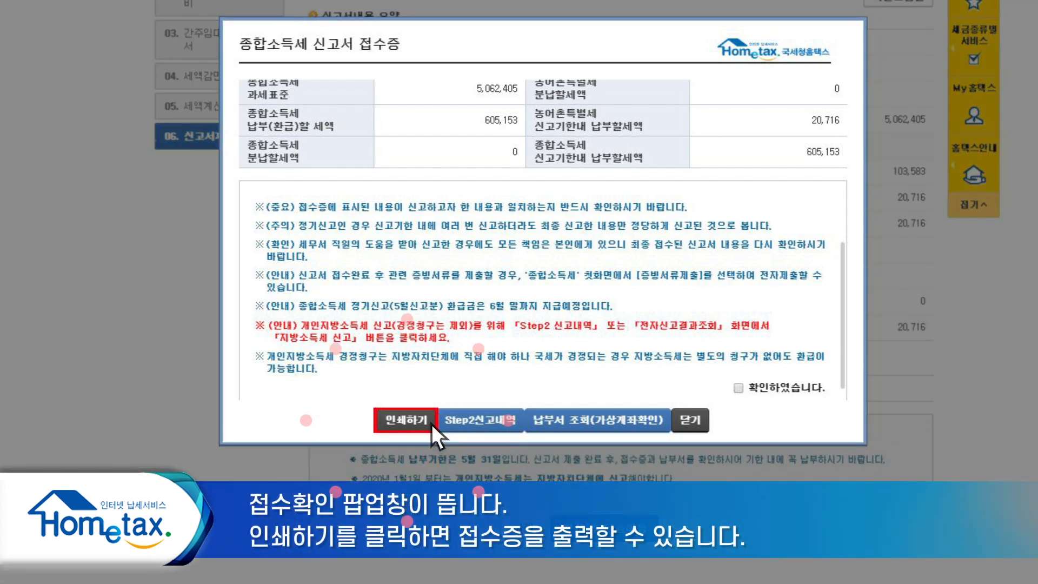
pyautogui.click(430, 424)
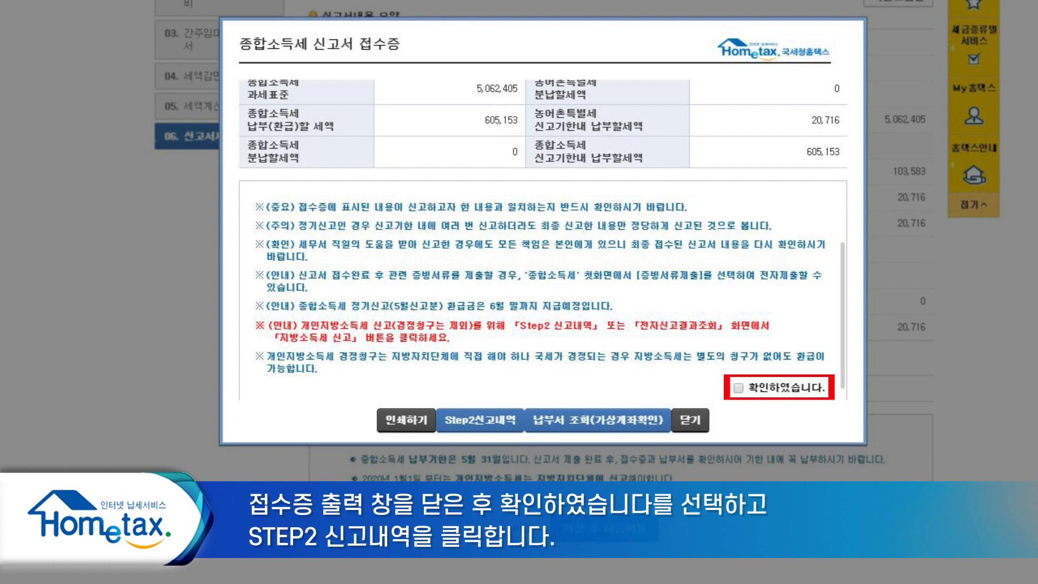
pyautogui.click(739, 389)
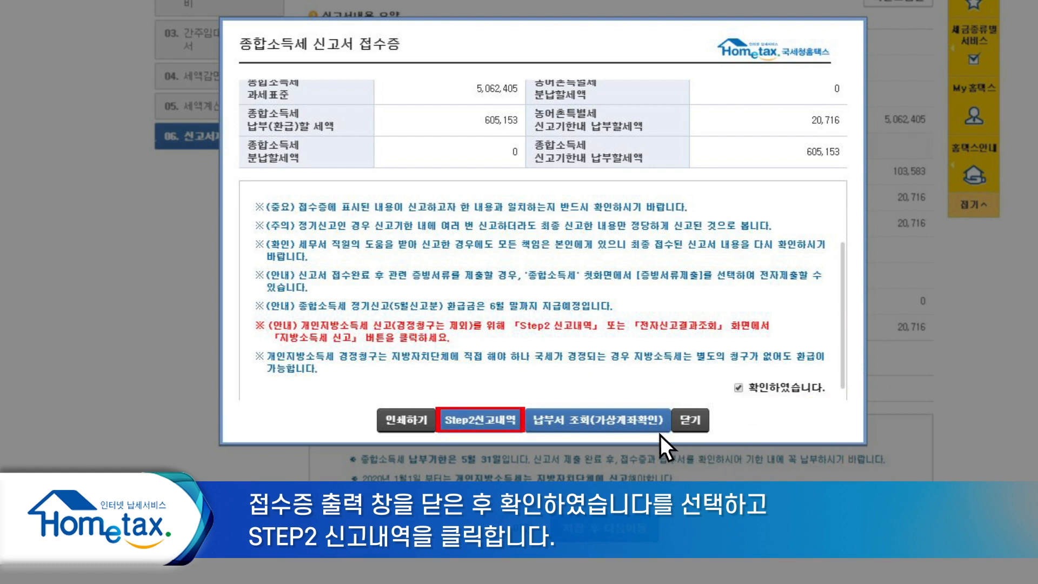
pyautogui.click(507, 425)
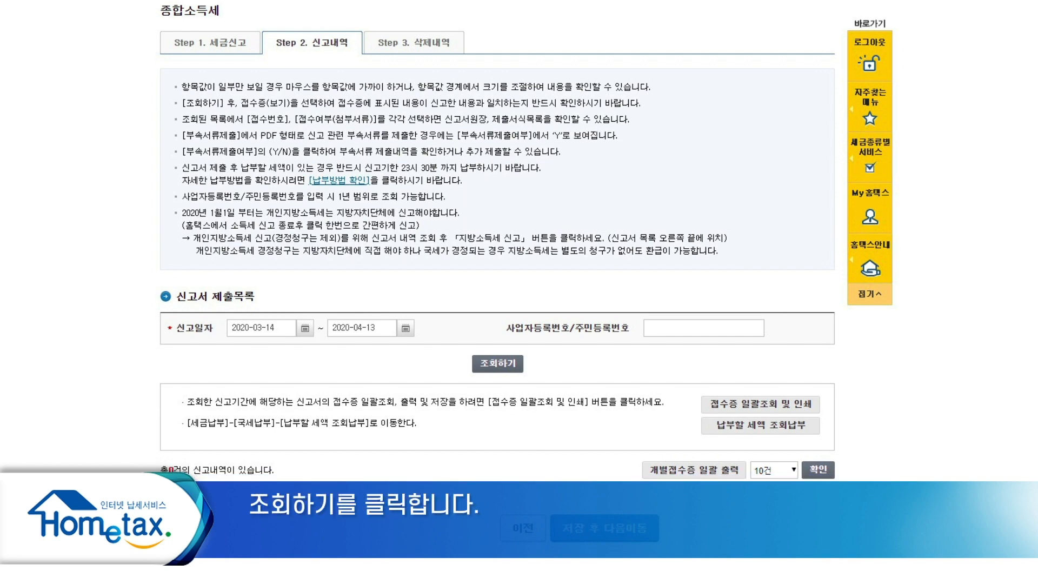
# Look up the submitted returns, view the payment slip list of the filed 2019 income tax return, and close it
pyautogui.scroll(-2, 498, 270)
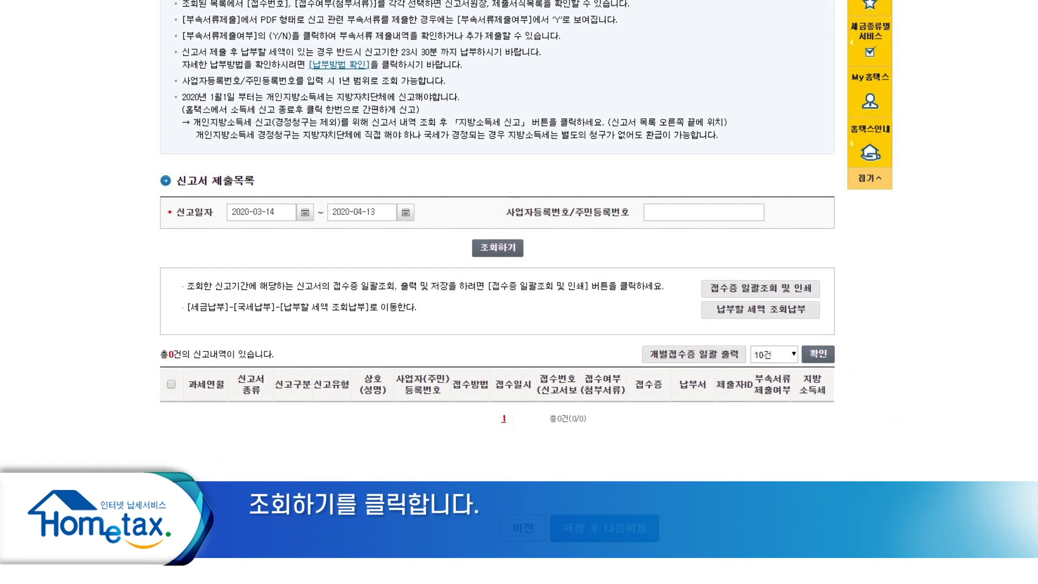
pyautogui.click(511, 249)
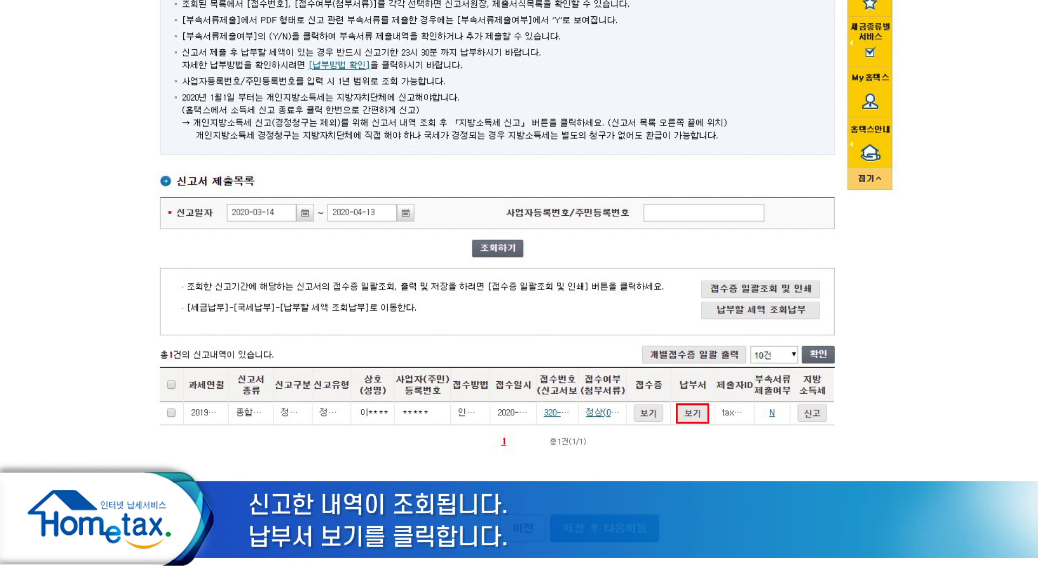
pyautogui.click(705, 415)
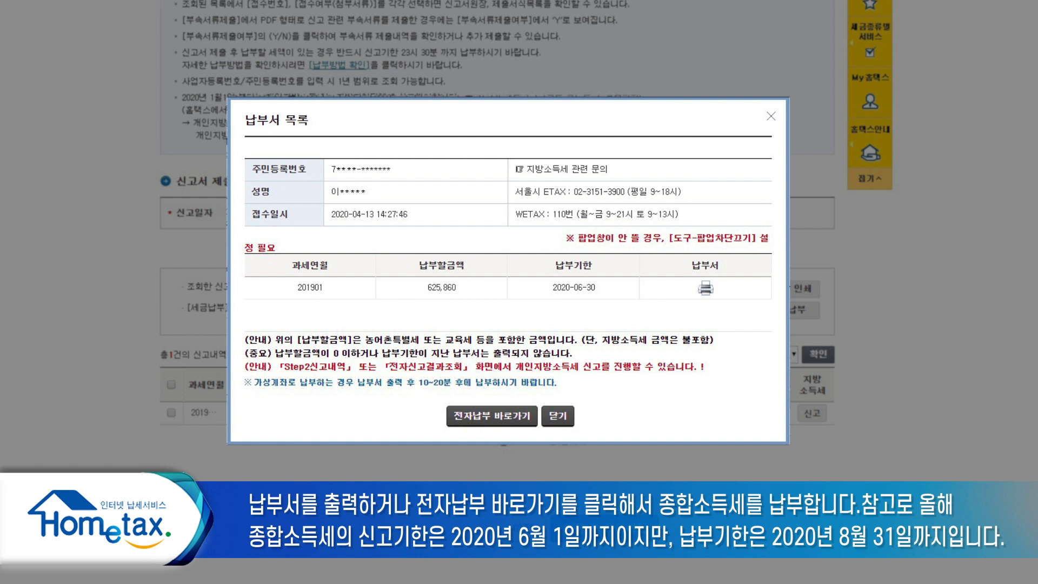
pyautogui.click(566, 417)
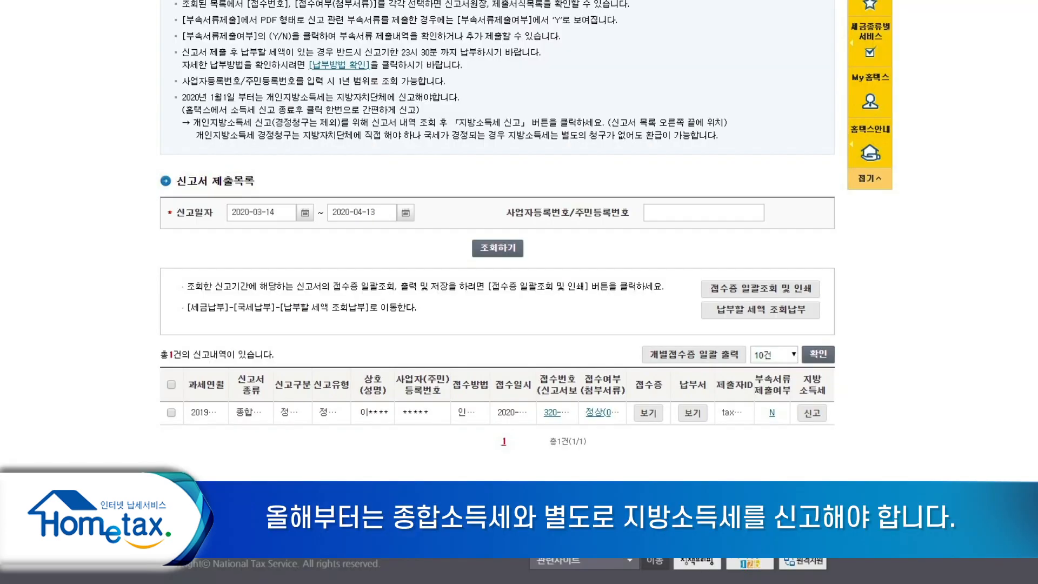